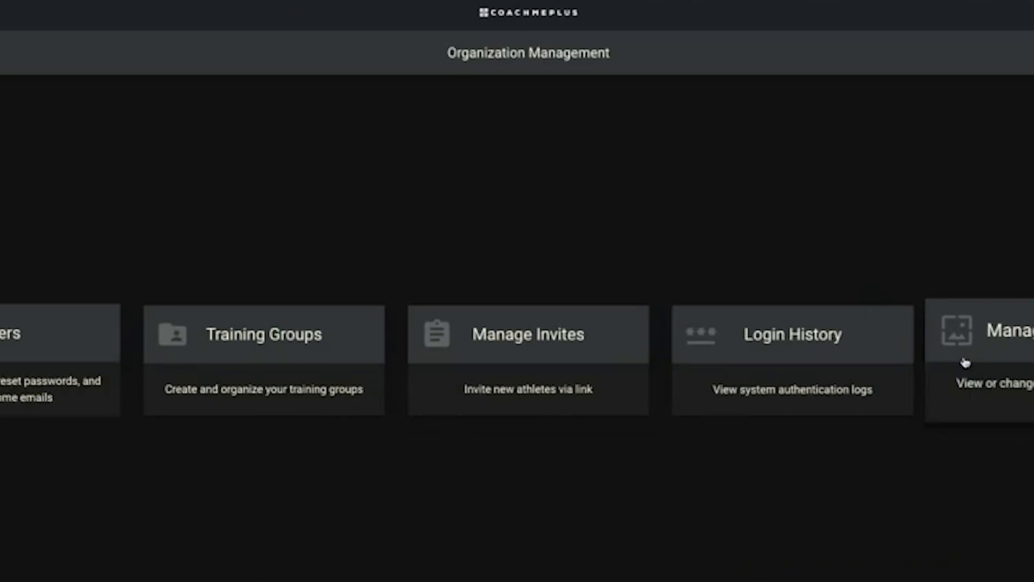
Add a training group named 'New Demo Group' and open its settings to reorder it
{"action": "left_click", "coordinate": [262, 378]}
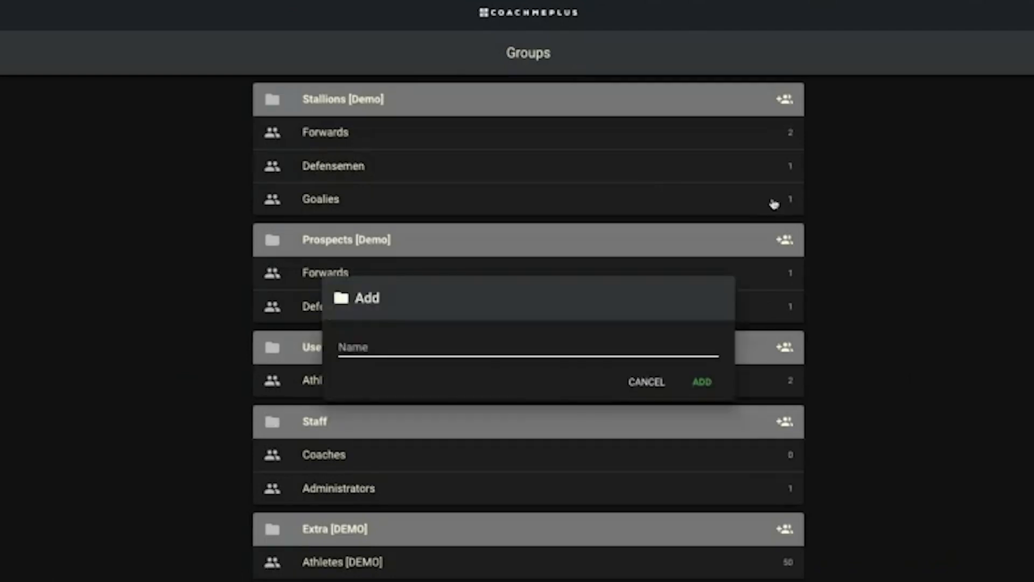
{"action": "type", "text": "New Demo Grou"}
{"action": "key", "text": "BackSpace"}
{"action": "key", "text": "BackSpace"}
{"action": "type", "text": "roup"}
{"action": "key", "text": "Return"}
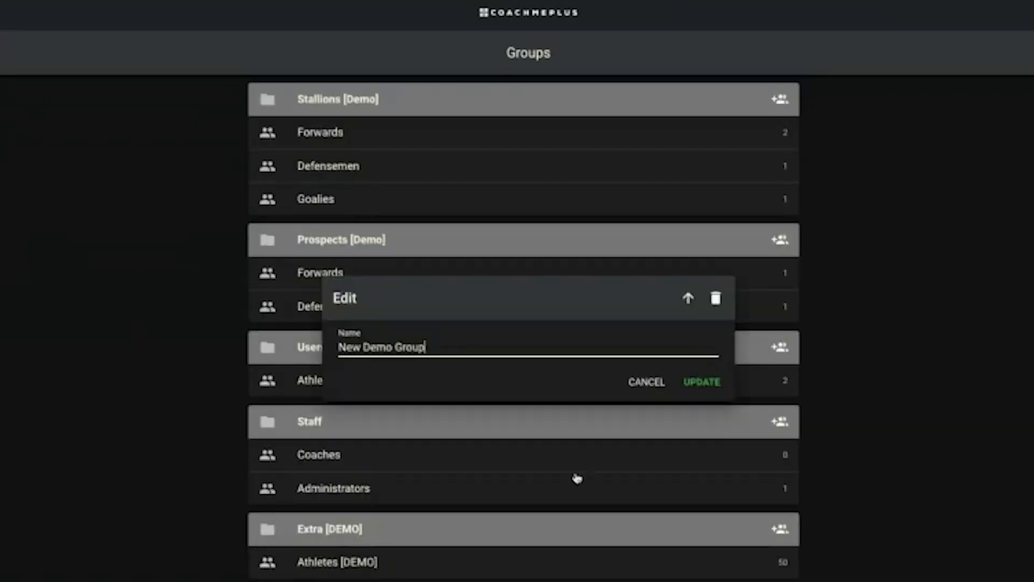
{"action": "left_click", "coordinate": [687, 299]}
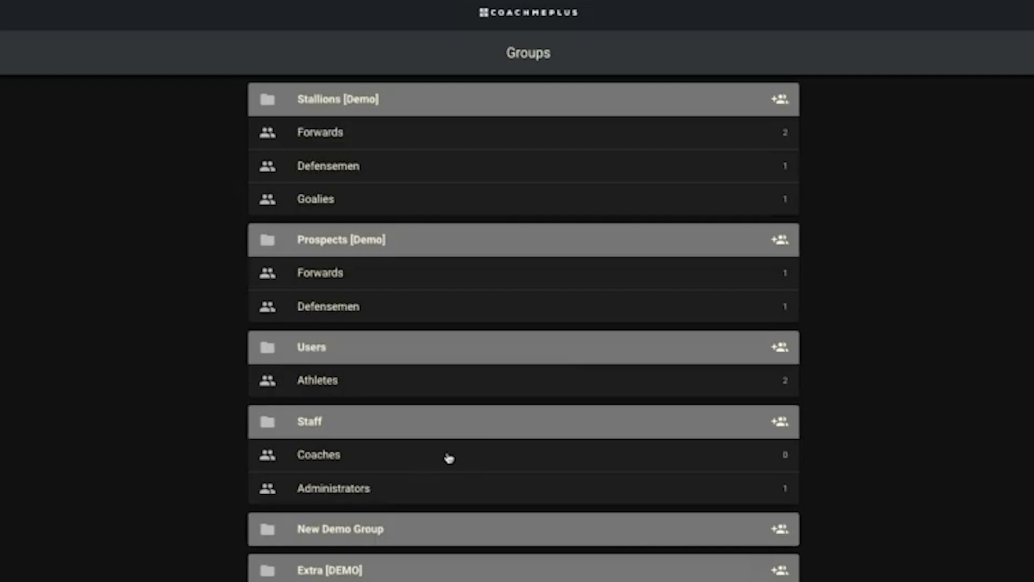
Create an 'Example 1' subgroup under New Demo Group
{"action": "left_click", "coordinate": [780, 529]}
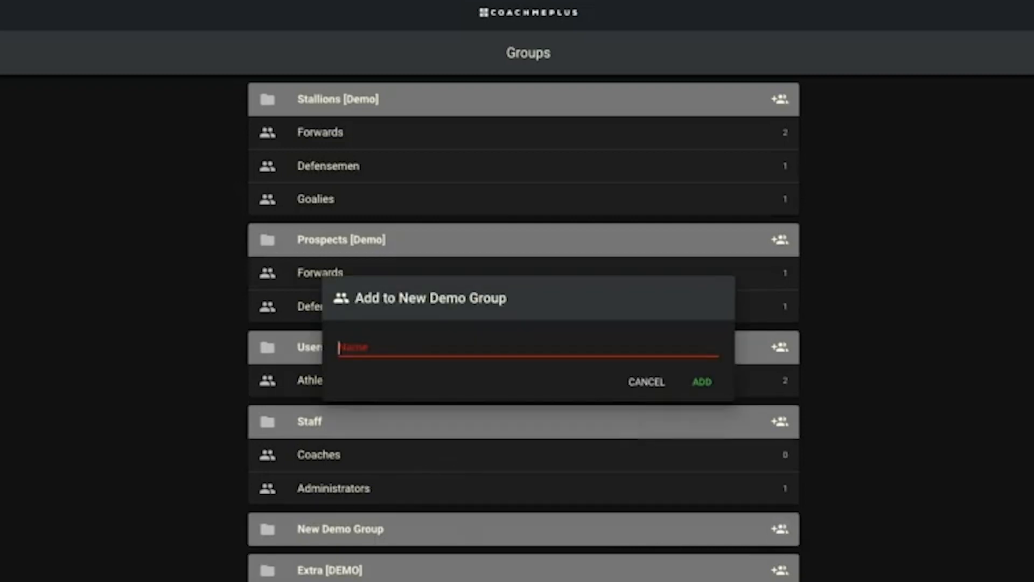
{"action": "type", "text": "Example 1"}
{"action": "key", "text": "Return"}
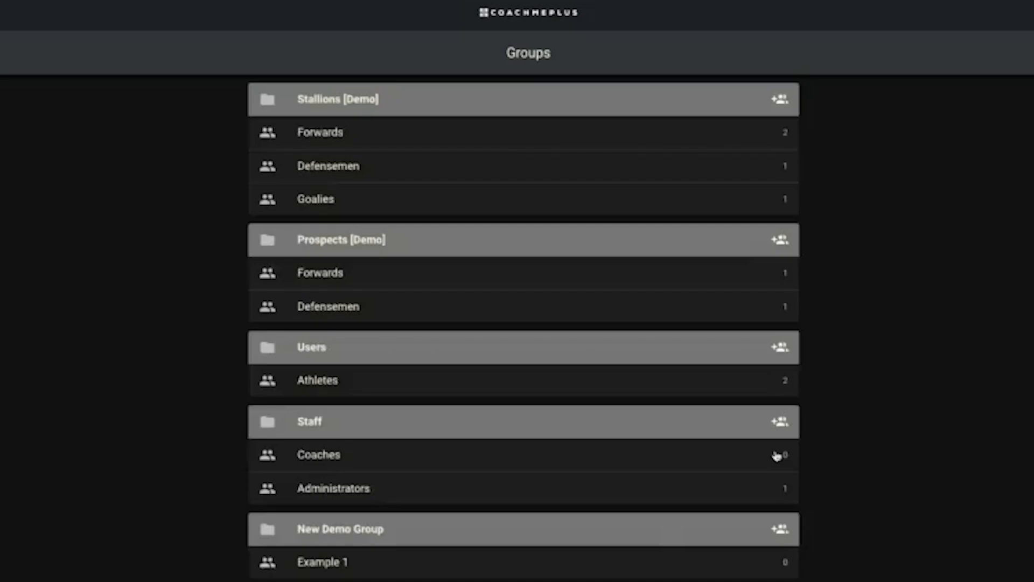
{"action": "scroll", "coordinate": [554, 545], "scroll_direction": "down", "scroll_amount": 1}
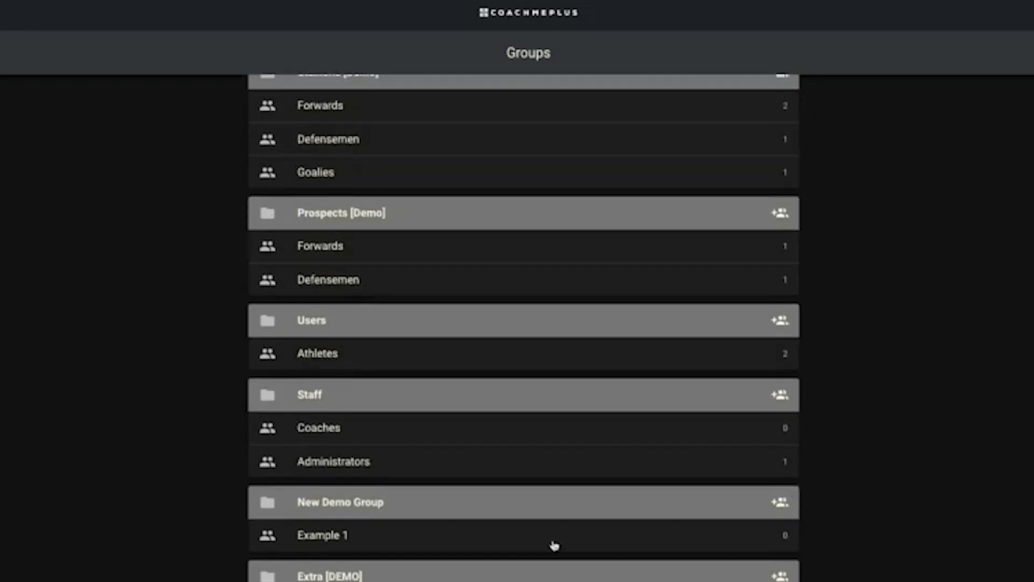
Browse Example 1's athlete list, then cancel without assigning anyone
{"action": "left_click", "coordinate": [515, 535]}
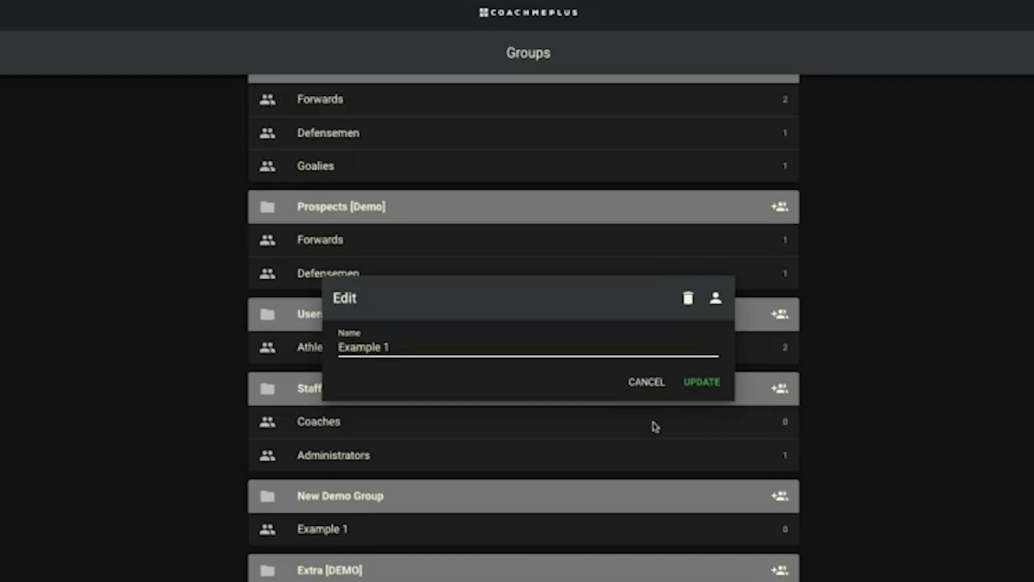
{"action": "left_click", "coordinate": [716, 299]}
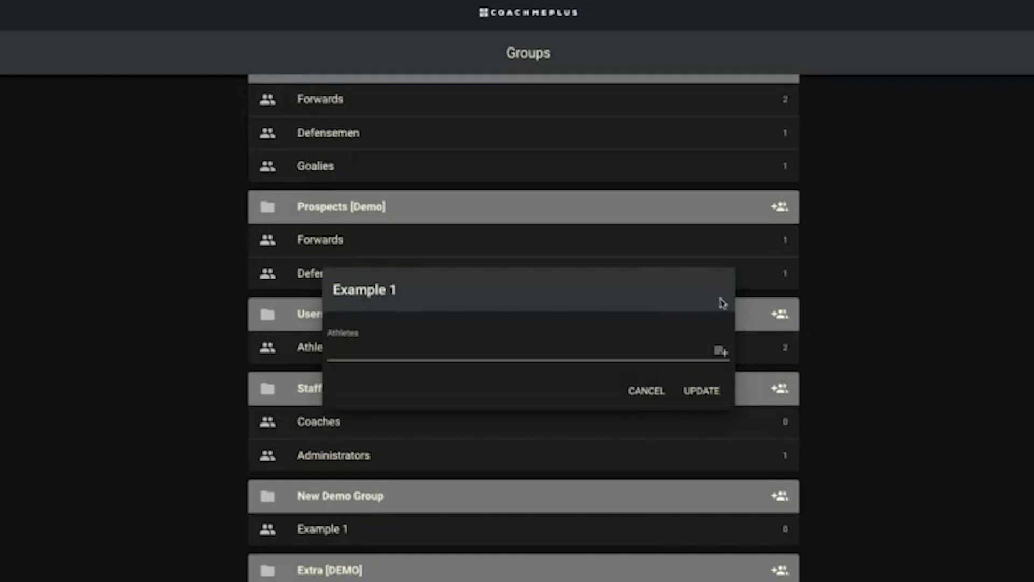
{"action": "left_click", "coordinate": [527, 346]}
{"action": "scroll", "coordinate": [490, 451], "scroll_direction": "down", "scroll_amount": 5}
{"action": "scroll", "coordinate": [492, 446], "scroll_direction": "up", "scroll_amount": 5}
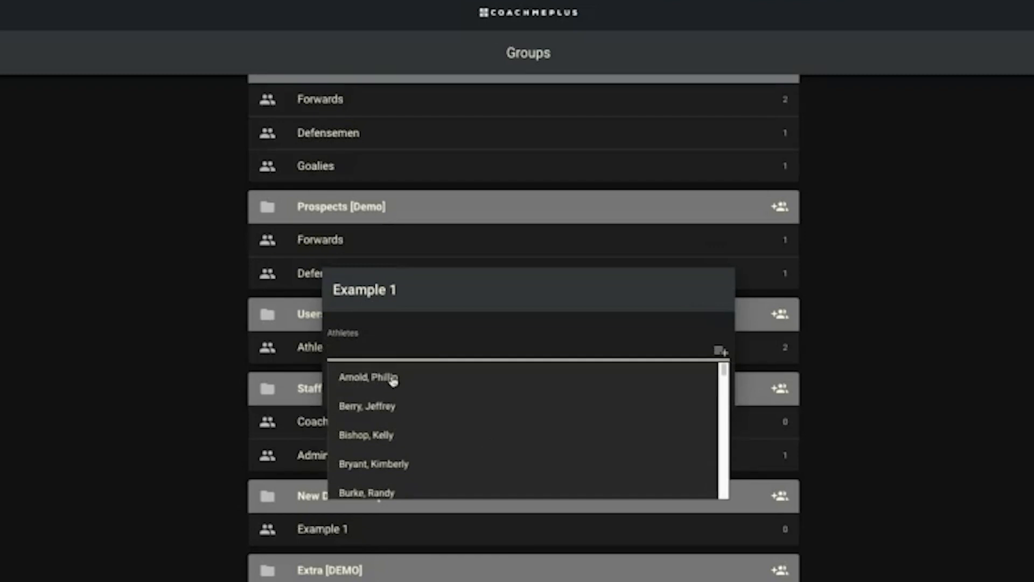
{"action": "left_click", "coordinate": [451, 284]}
{"action": "left_click", "coordinate": [636, 395]}
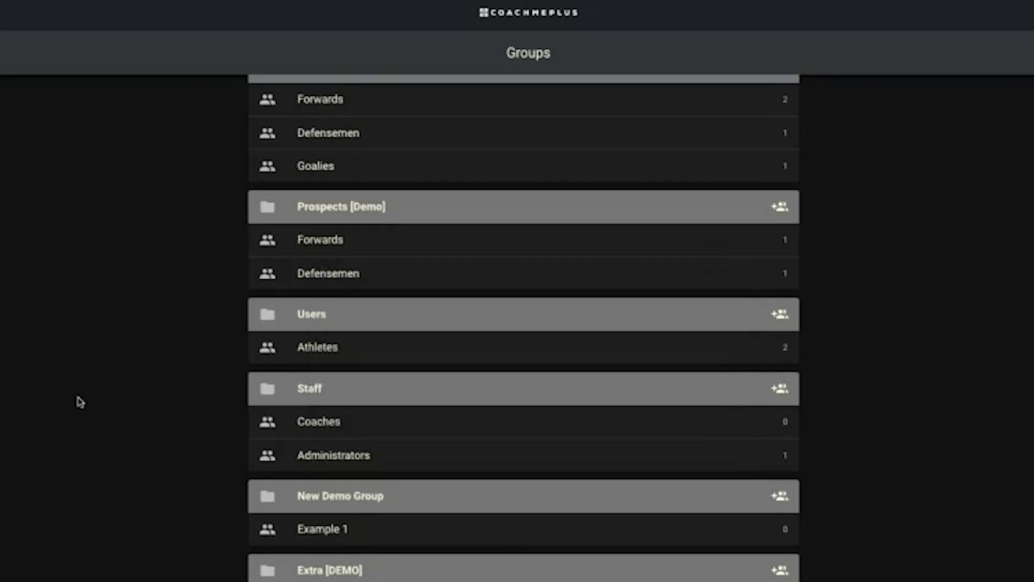
Clear the stray text selection and go back to Organization Management
{"action": "left_click_drag", "start_coordinate": [78, 398], "coordinate": [160, 427]}
{"action": "left_click", "coordinate": [161, 432]}
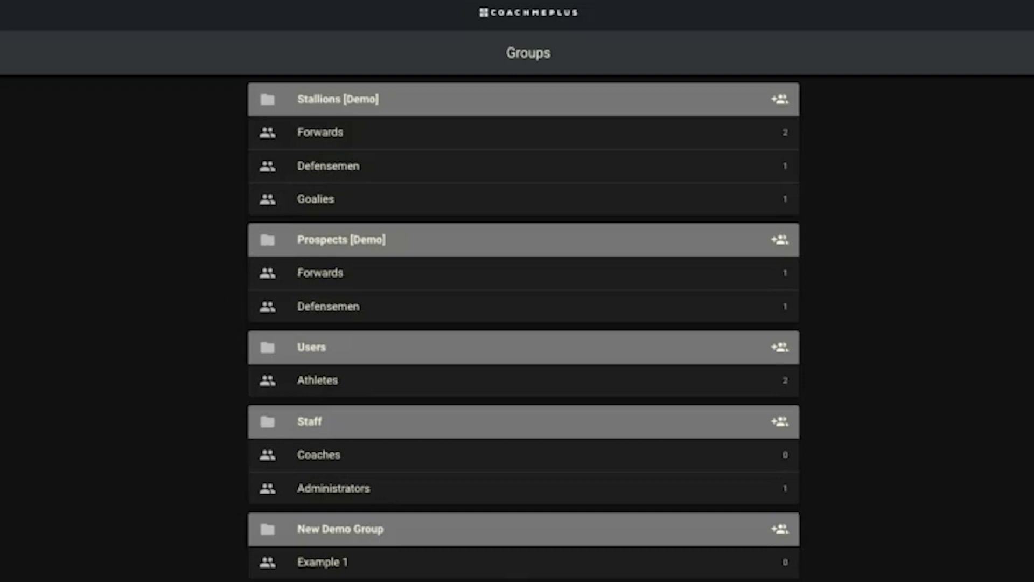
{"action": "key", "text": "alt+Left"}
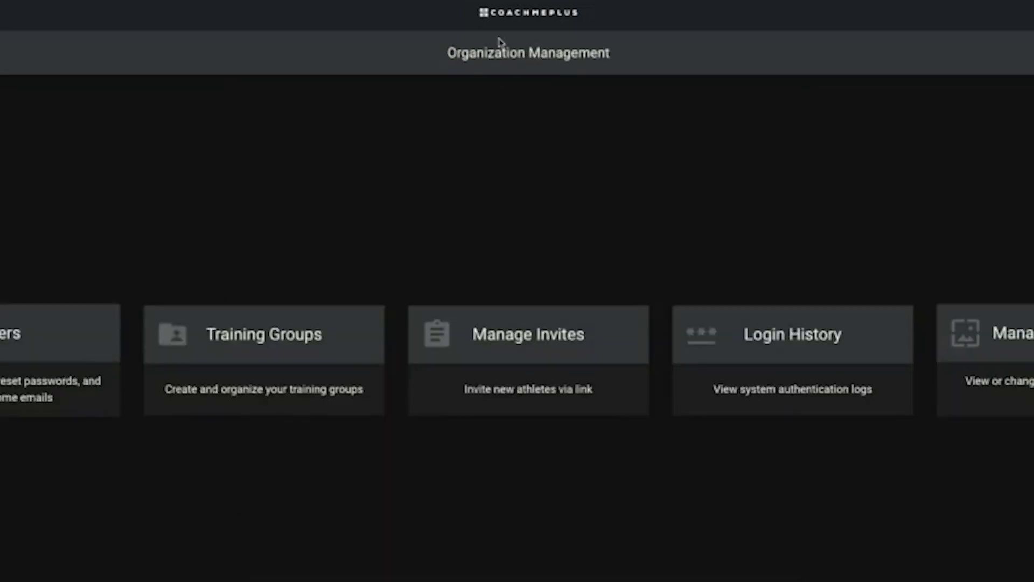
In Users, choose to add a new user
{"action": "left_click", "coordinate": [36, 374]}
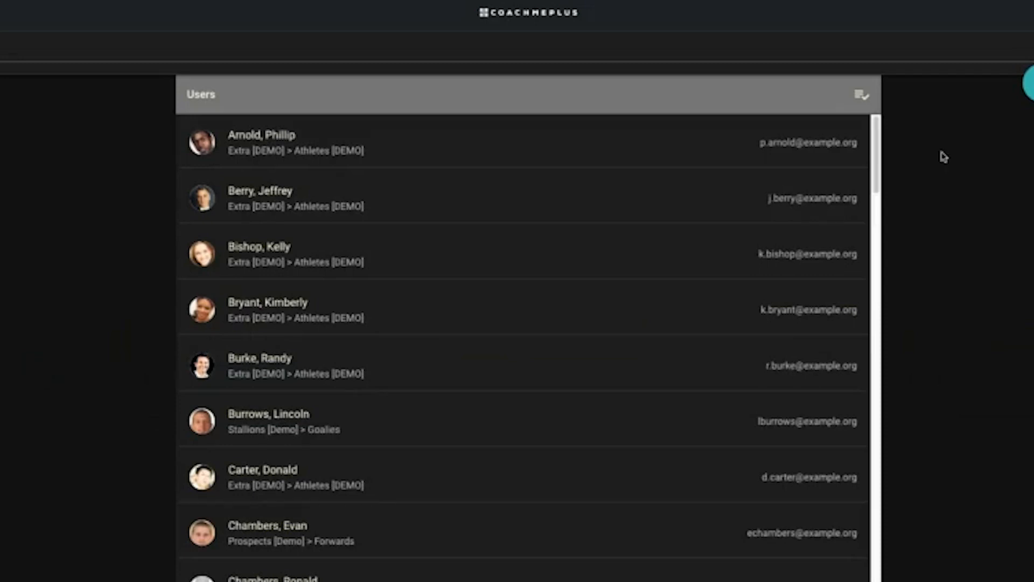
{"action": "left_click", "coordinate": [1030, 83]}
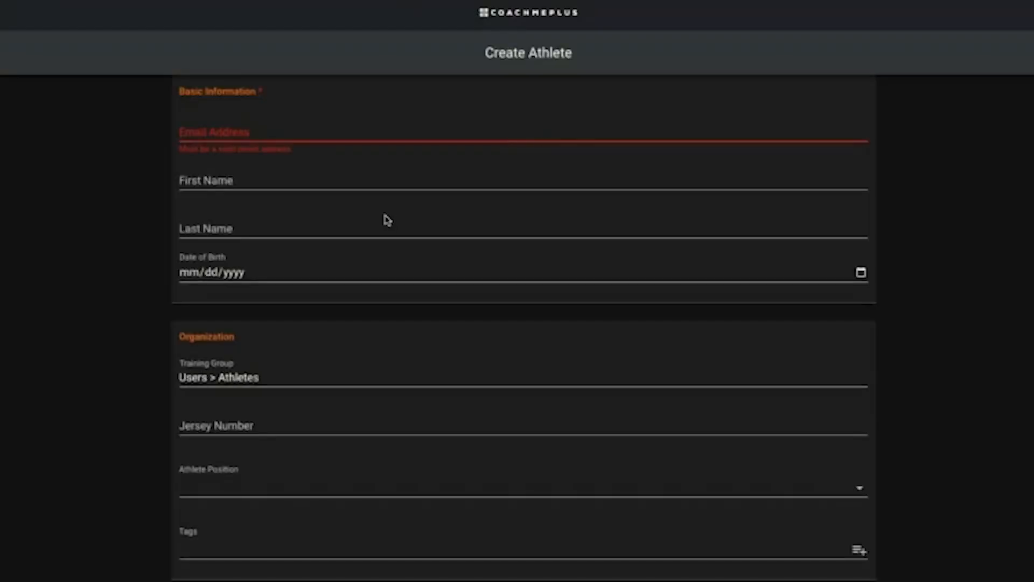
Enter the athlete's e-mail address and placeholder first and last names
{"action": "left_click", "coordinate": [281, 131]}
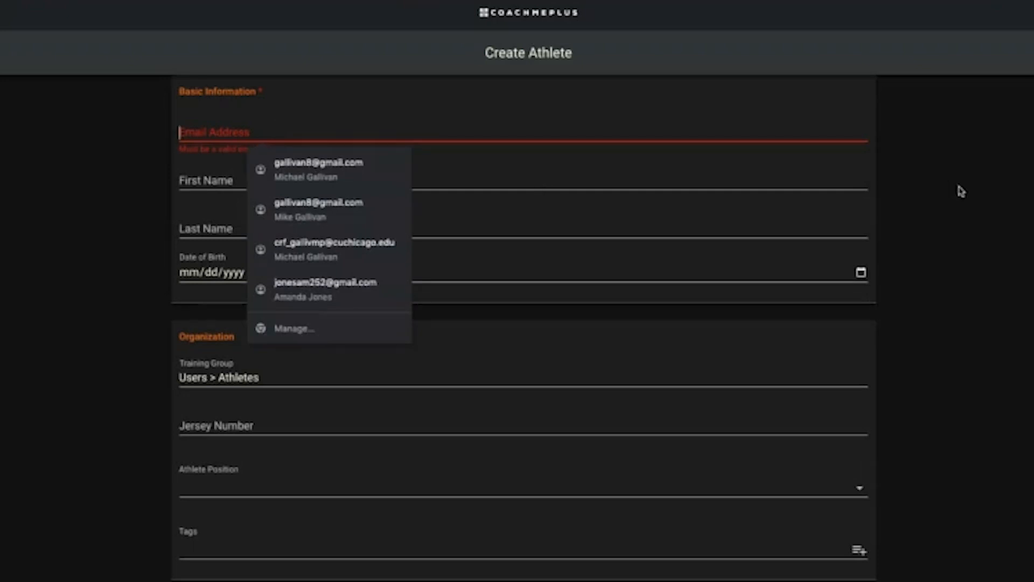
{"action": "type", "text": "example1"}
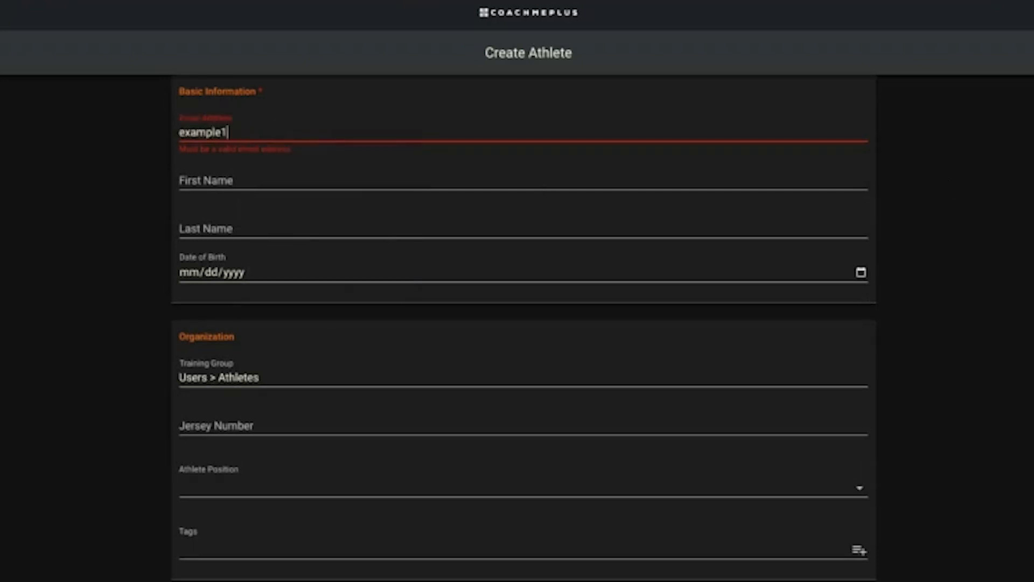
{"action": "type", "text": "@example.com"}
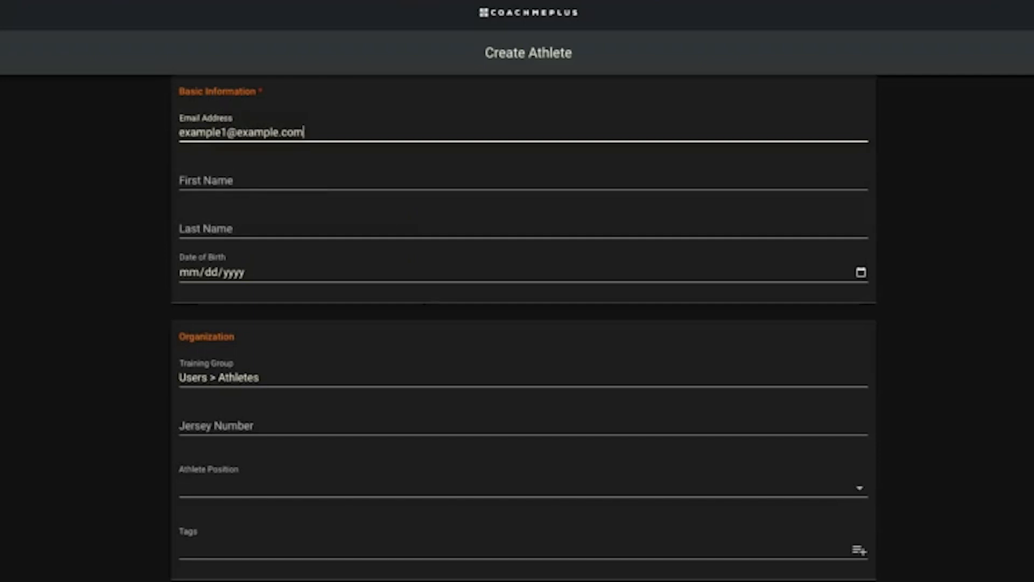
{"action": "key", "text": "Tab"}
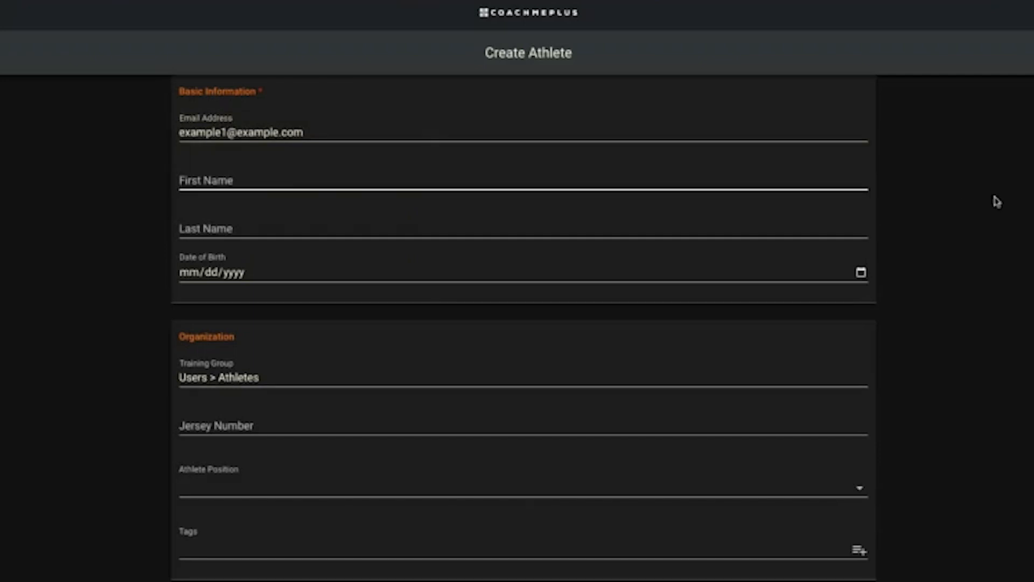
{"action": "type", "text": "Firstname"}
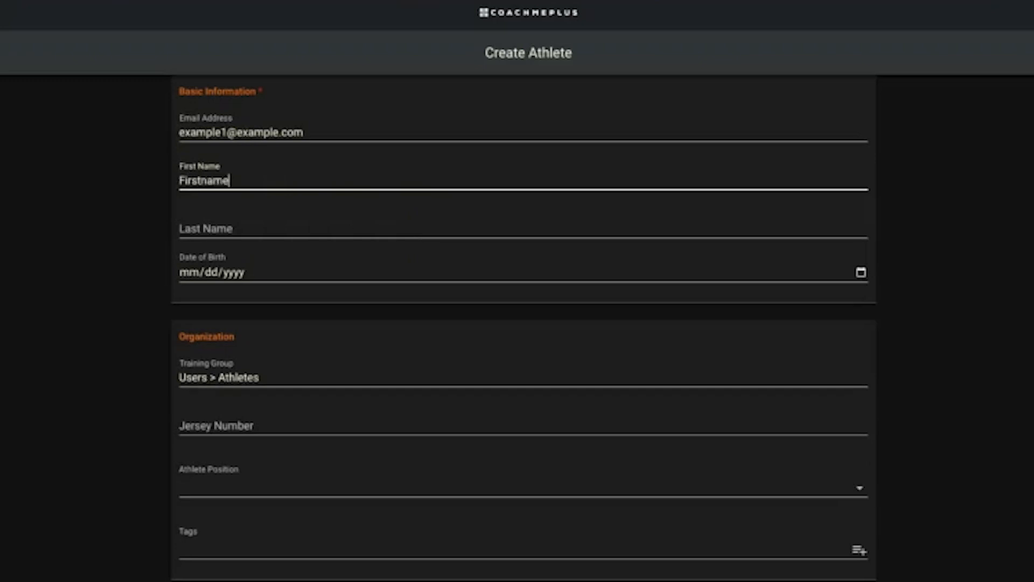
{"action": "key", "text": "Tab"}
{"action": "type", "text": "Lastname"}
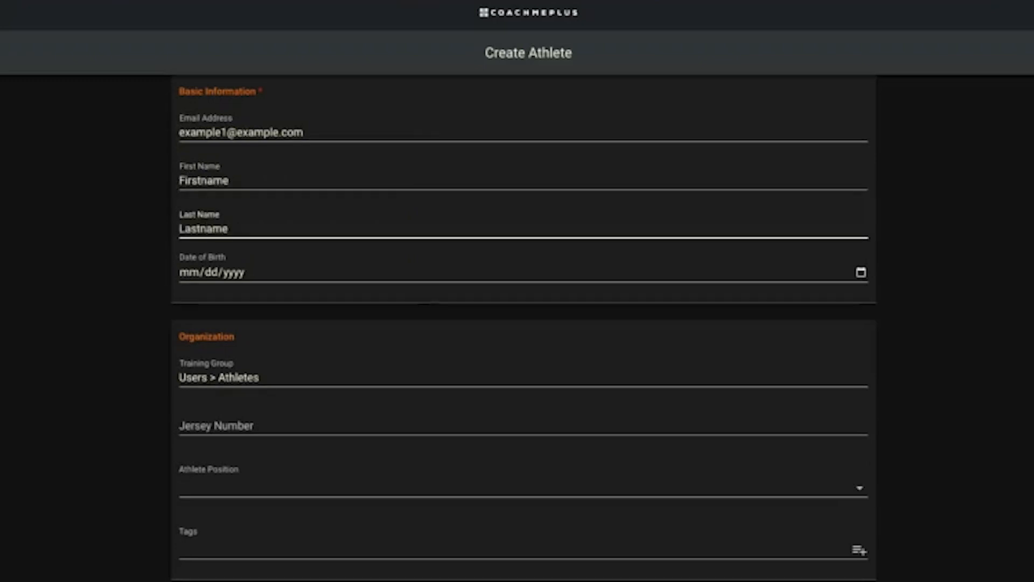
{"action": "left_click", "coordinate": [982, 318]}
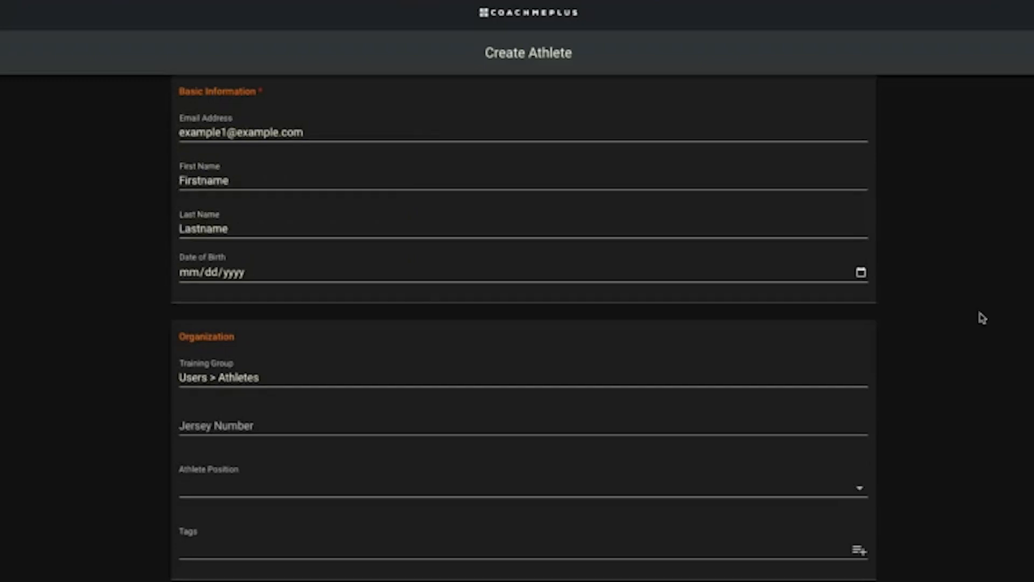
Set the date of birth to 06/01/2023
{"action": "left_click", "coordinate": [861, 272]}
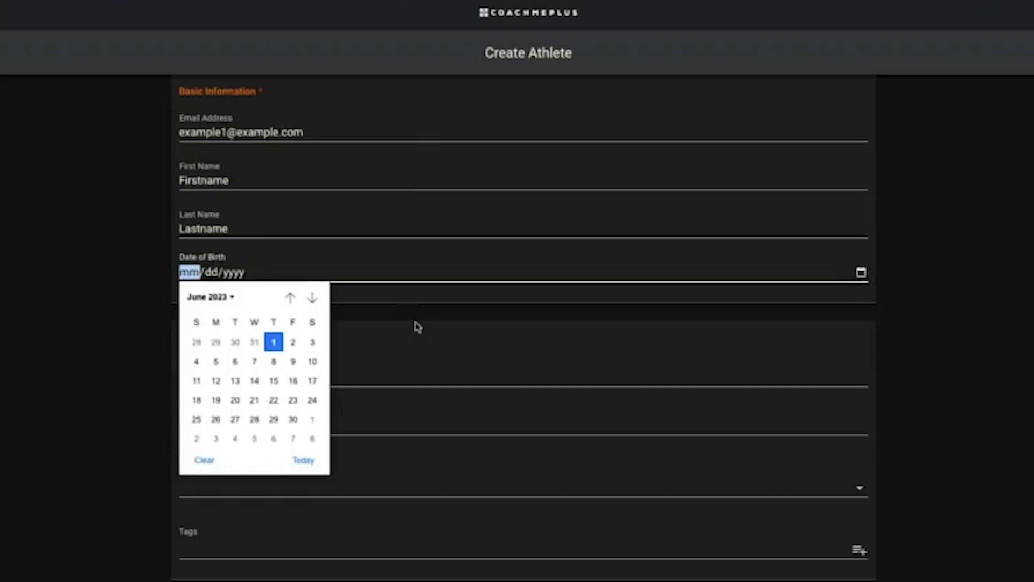
{"action": "left_click", "coordinate": [273, 341]}
{"action": "scroll", "coordinate": [223, 294], "scroll_direction": "down", "scroll_amount": 2}
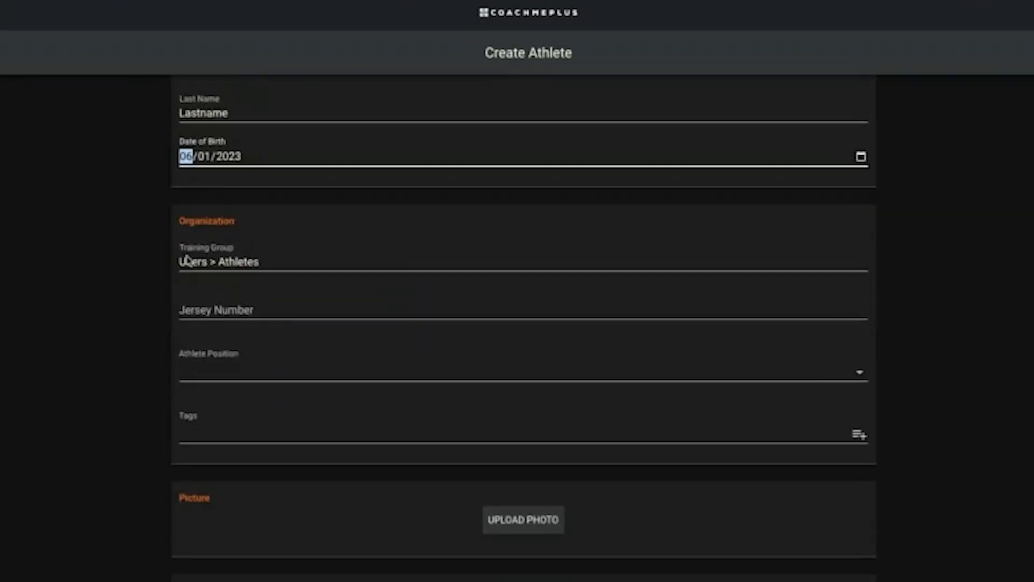
{"action": "left_click", "coordinate": [223, 263]}
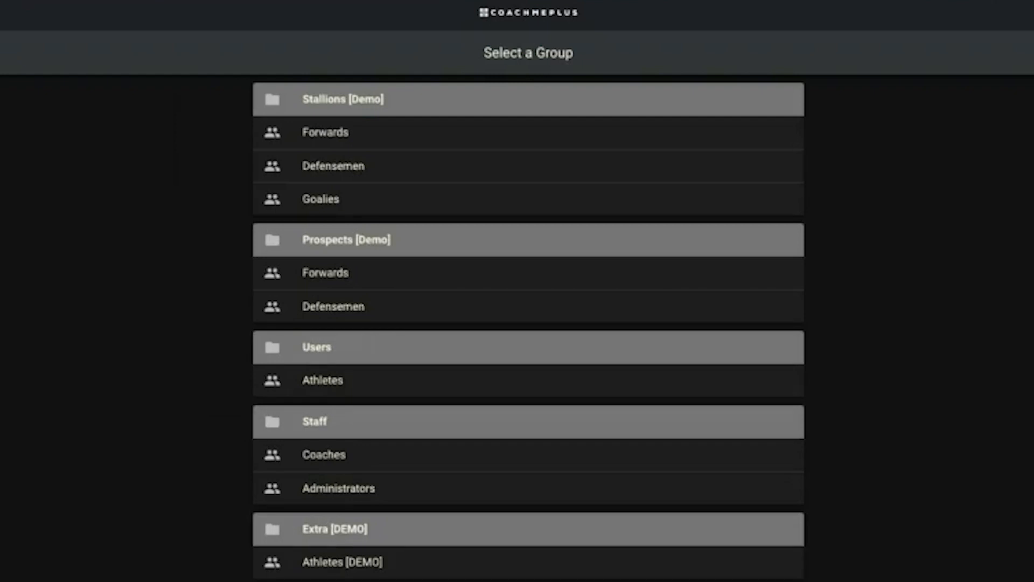
Place the athlete in Stallions [Demo] > Forwards and tag them 'New Tag' and 'Soccer'
{"action": "left_click", "coordinate": [357, 139]}
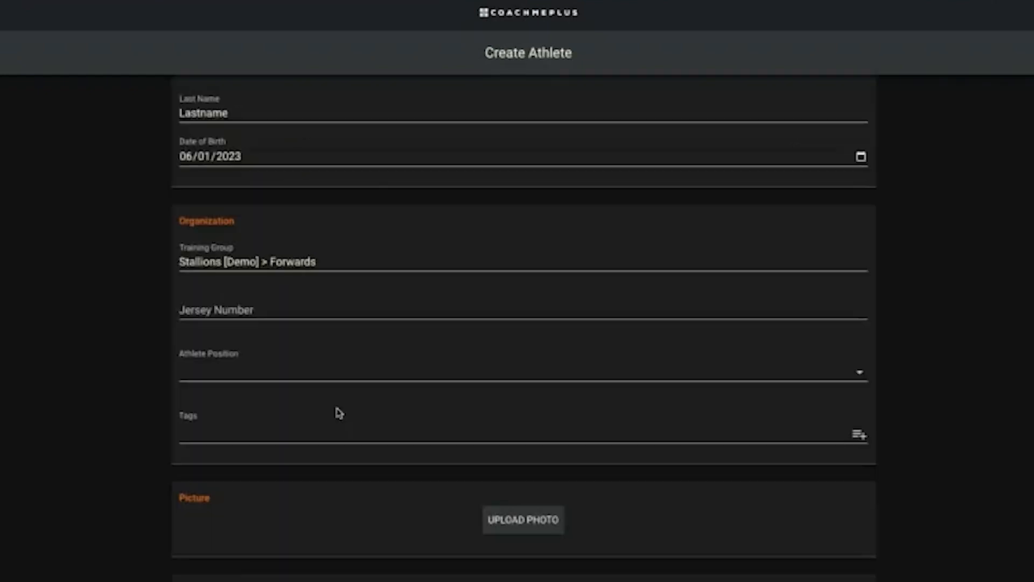
{"action": "left_click", "coordinate": [241, 310]}
{"action": "left_click", "coordinate": [227, 435]}
{"action": "type", "text": "Ne"}
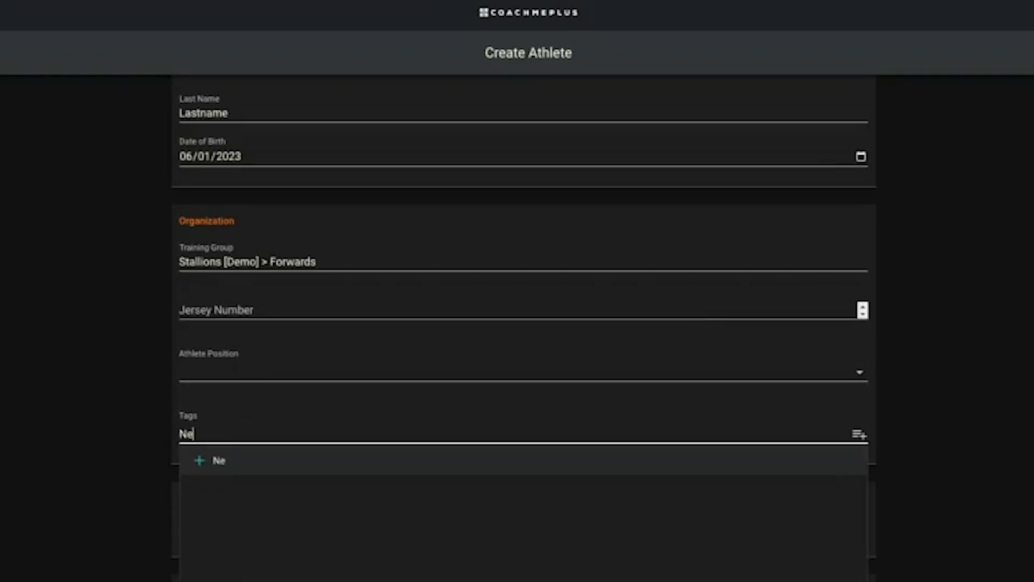
{"action": "type", "text": "w Tag"}
{"action": "key", "text": "Return"}
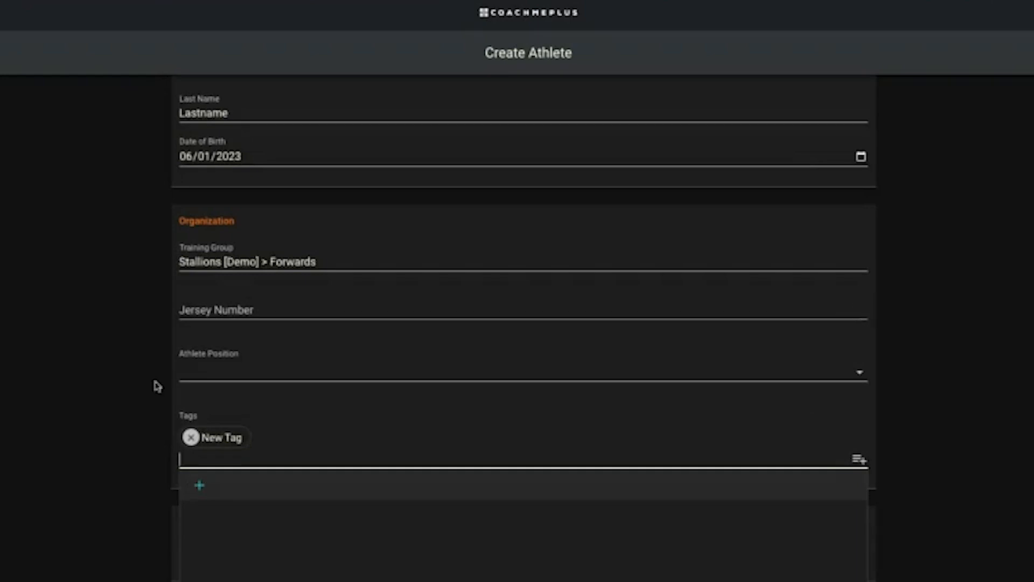
{"action": "type", "text": "Soccer"}
{"action": "key", "text": "Return"}
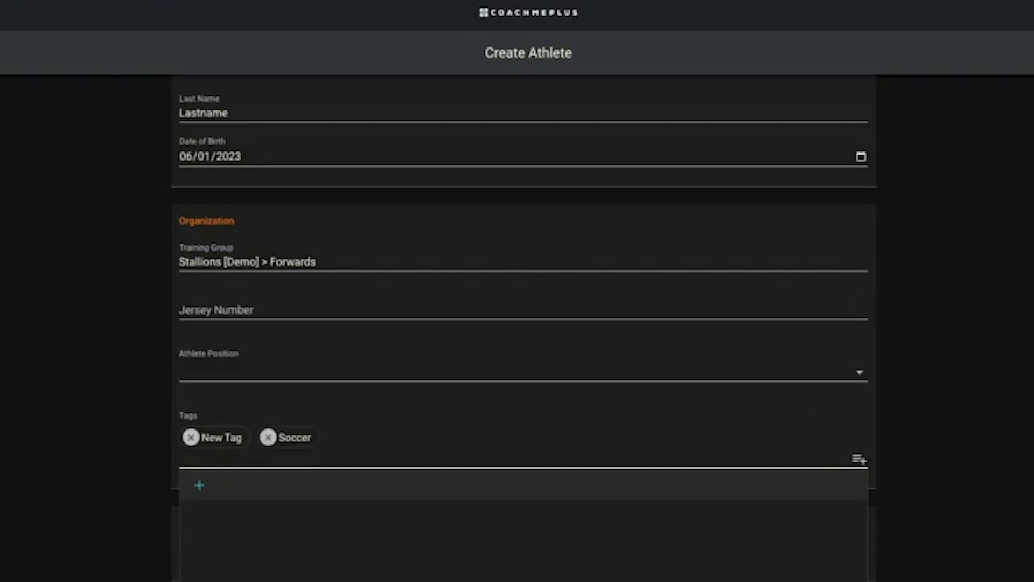
{"action": "left_click", "coordinate": [101, 493]}
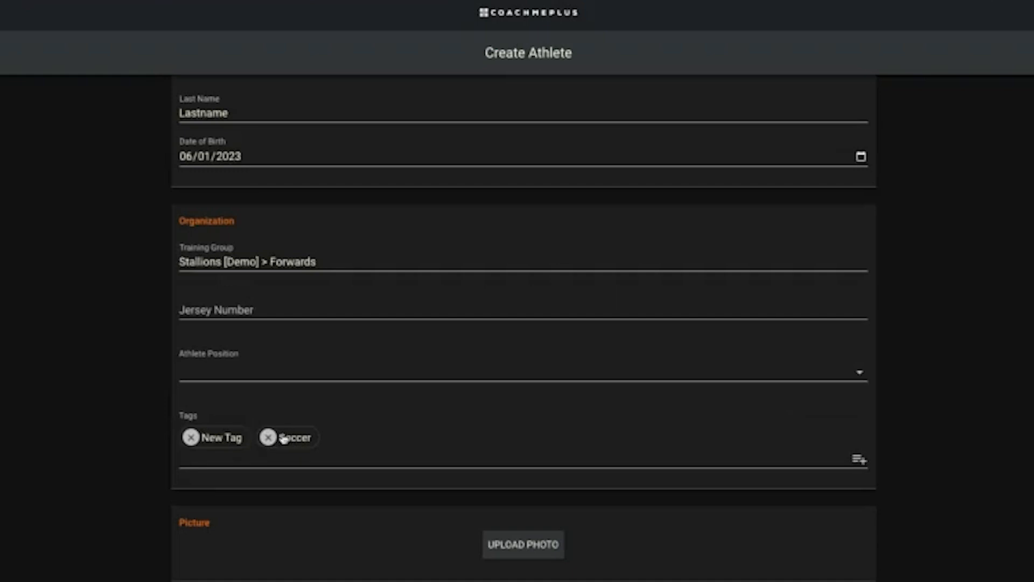
{"action": "scroll", "coordinate": [606, 412], "scroll_direction": "down", "scroll_amount": 4}
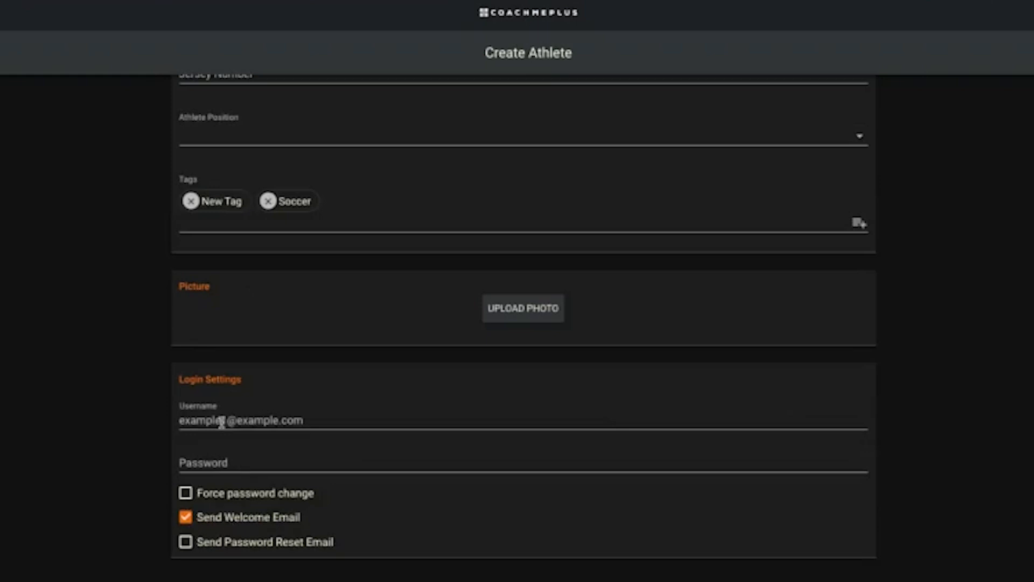
Save the athlete, then search Users for 'first' and expand the new athlete's entry
{"action": "left_click", "coordinate": [1030, 52]}
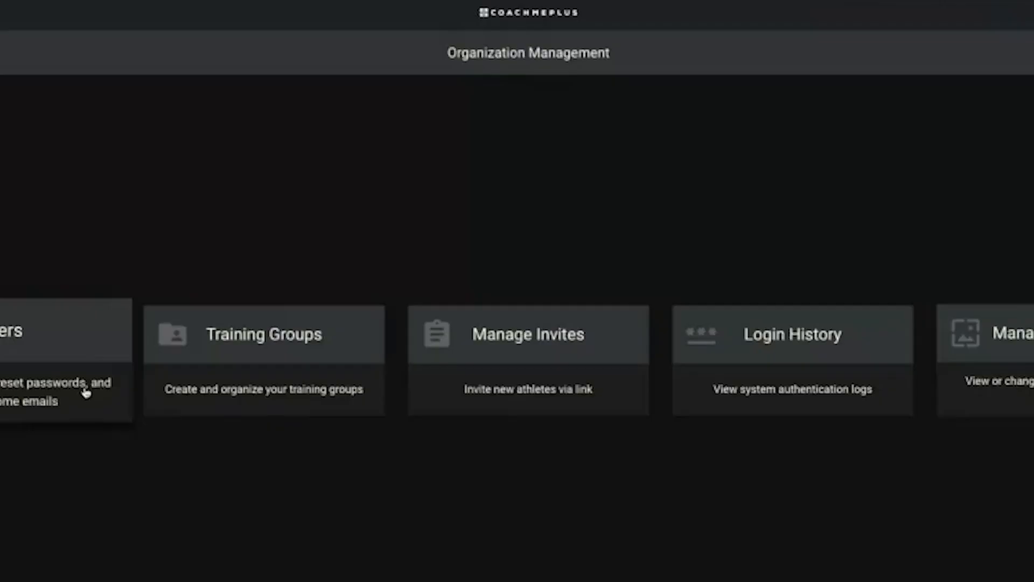
{"action": "left_click", "coordinate": [330, 367]}
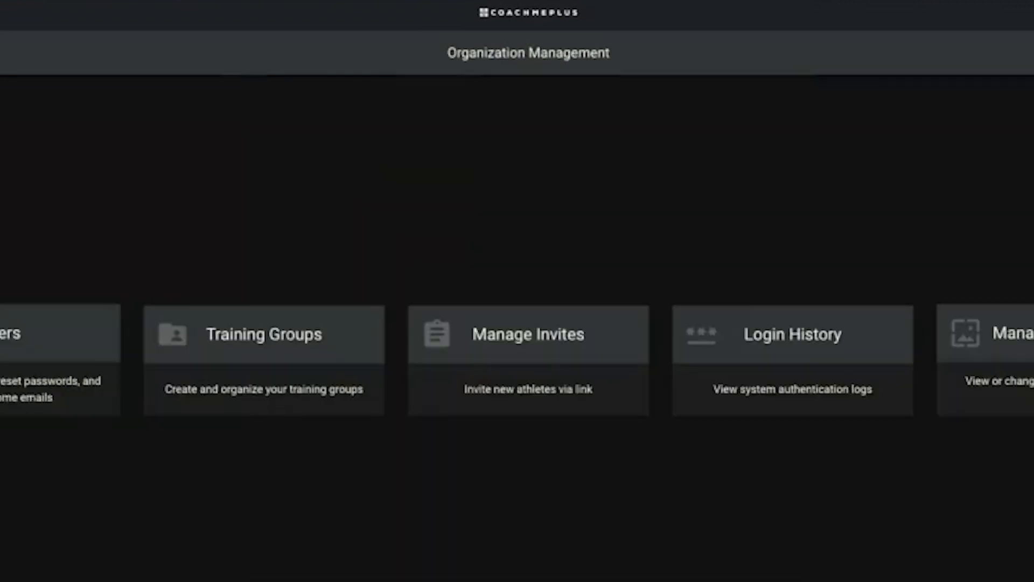
{"action": "left_click", "coordinate": [47, 362]}
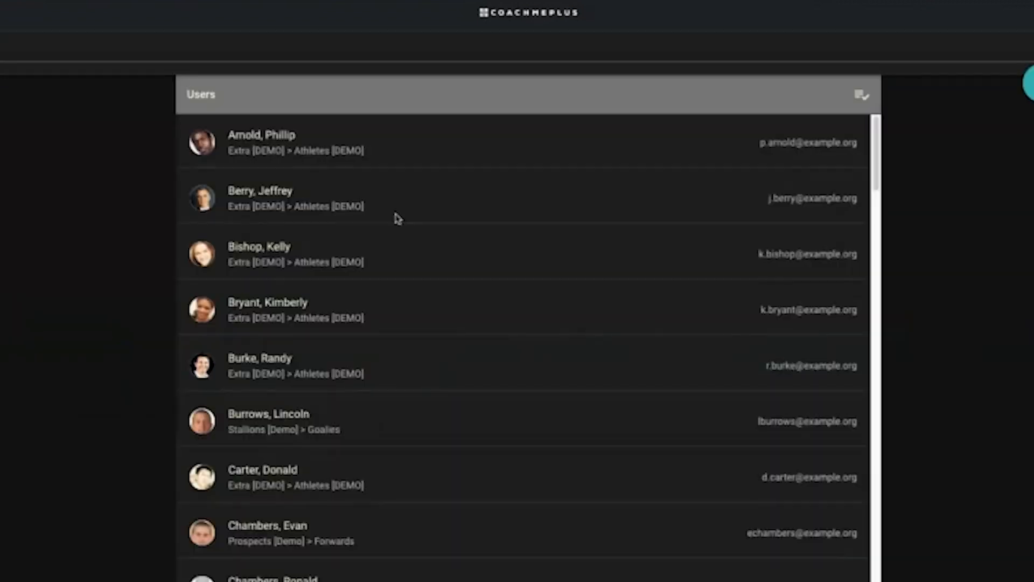
{"action": "left_click", "coordinate": [108, 53]}
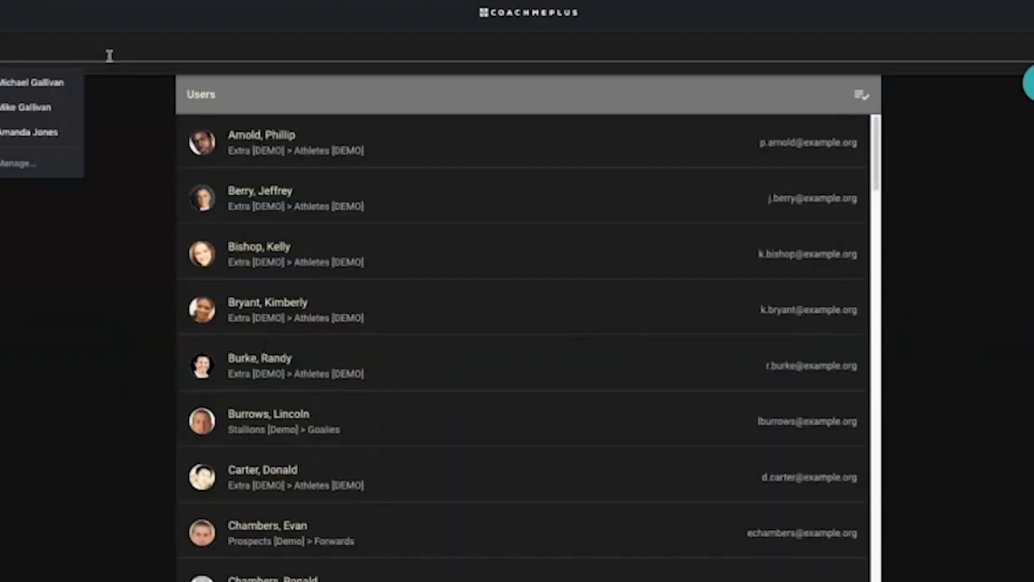
{"action": "type", "text": "first"}
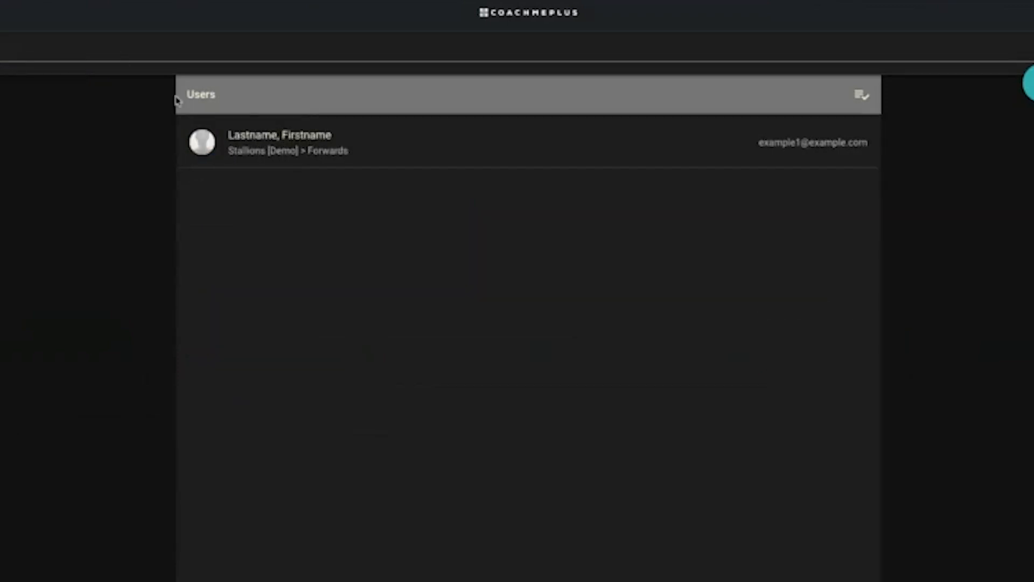
{"action": "left_click", "coordinate": [328, 156]}
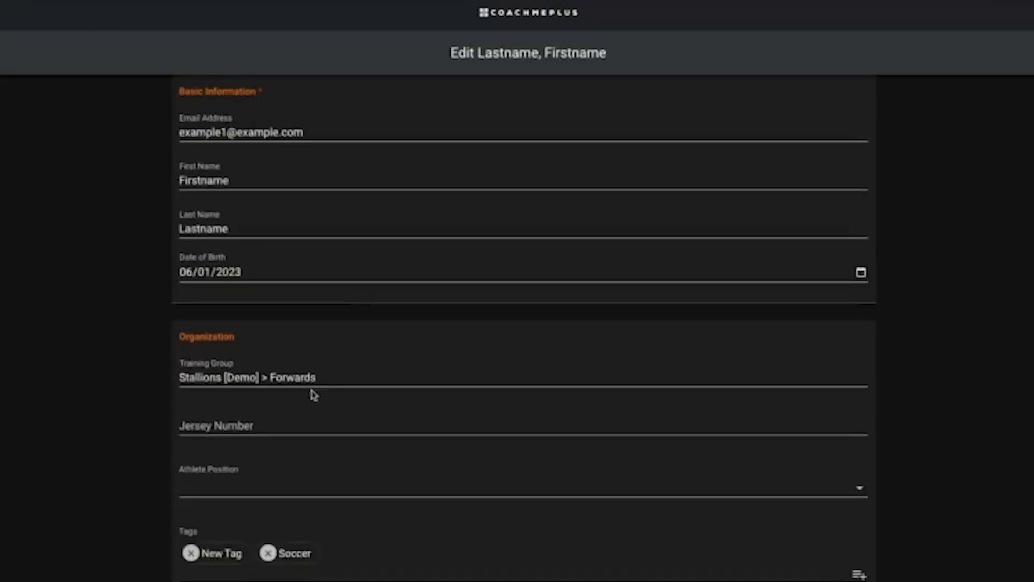
Edit the athlete's record and assign them to New Demo Group > Example 1
{"action": "left_click", "coordinate": [314, 386]}
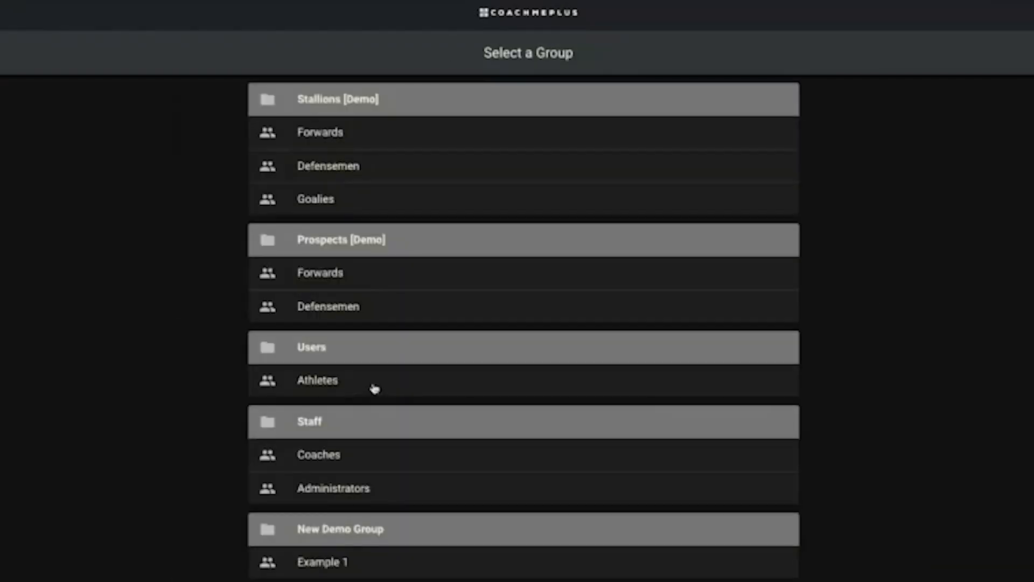
{"action": "left_click", "coordinate": [327, 559]}
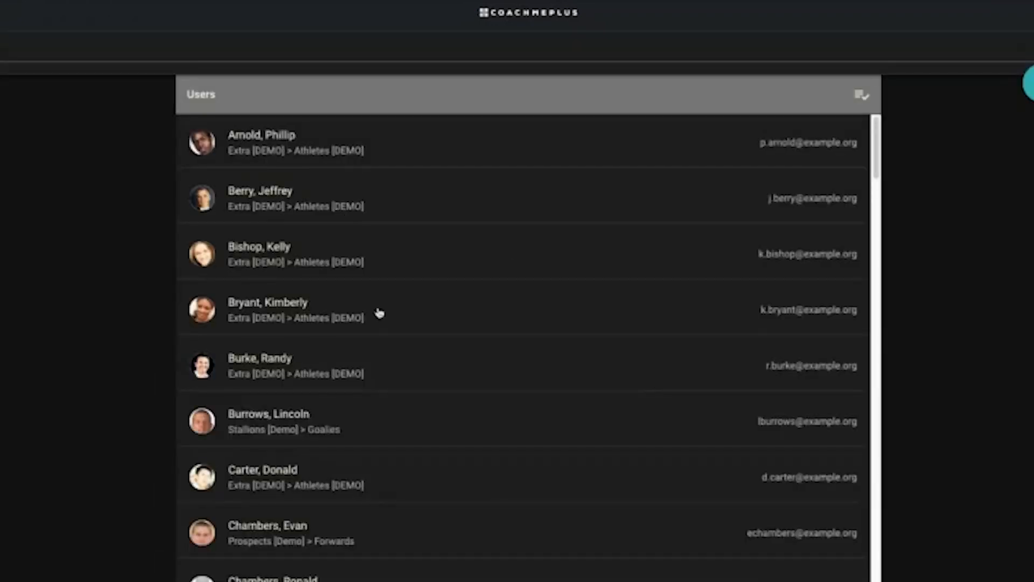
{"action": "scroll", "coordinate": [549, 359], "scroll_direction": "down", "scroll_amount": 5}
{"action": "scroll", "coordinate": [547, 377], "scroll_direction": "up", "scroll_amount": 5}
Paste two athlete e-mail addresses as invites assigned to the Example 1 training group
{"action": "left_click", "coordinate": [1030, 89]}
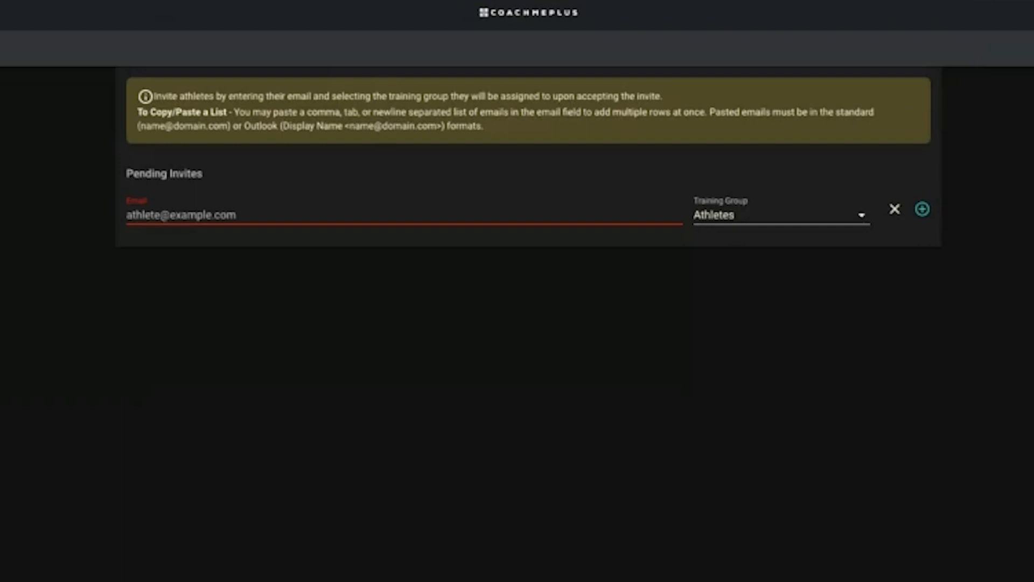
{"action": "left_click", "coordinate": [266, 217]}
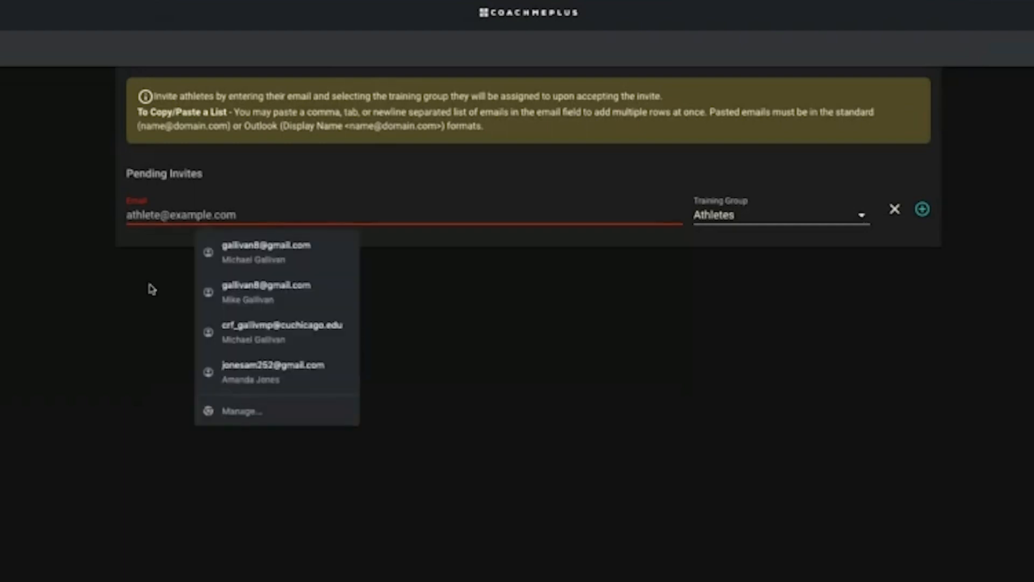
{"action": "key", "text": "ctrl+v"}
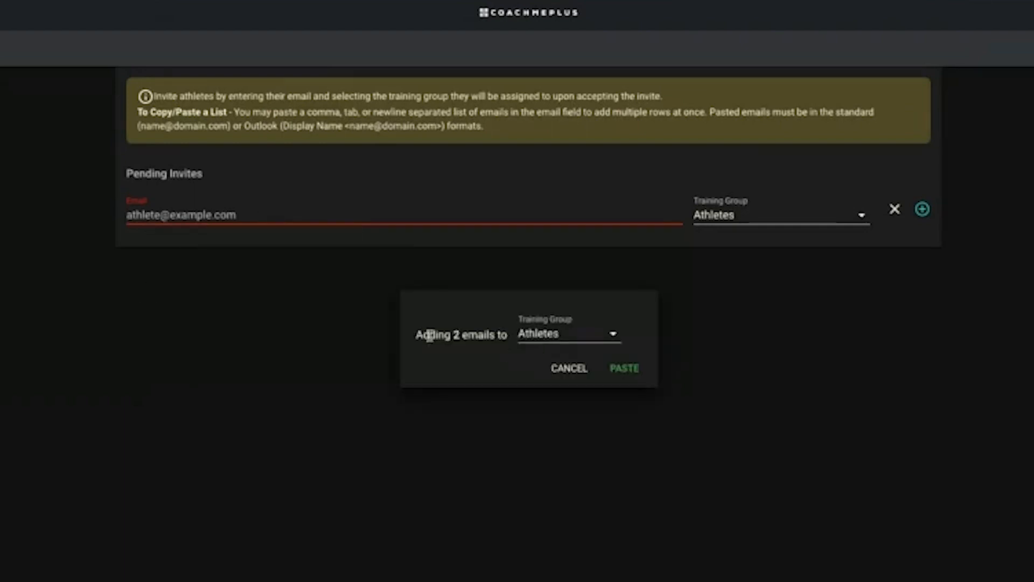
{"action": "left_click", "coordinate": [548, 335]}
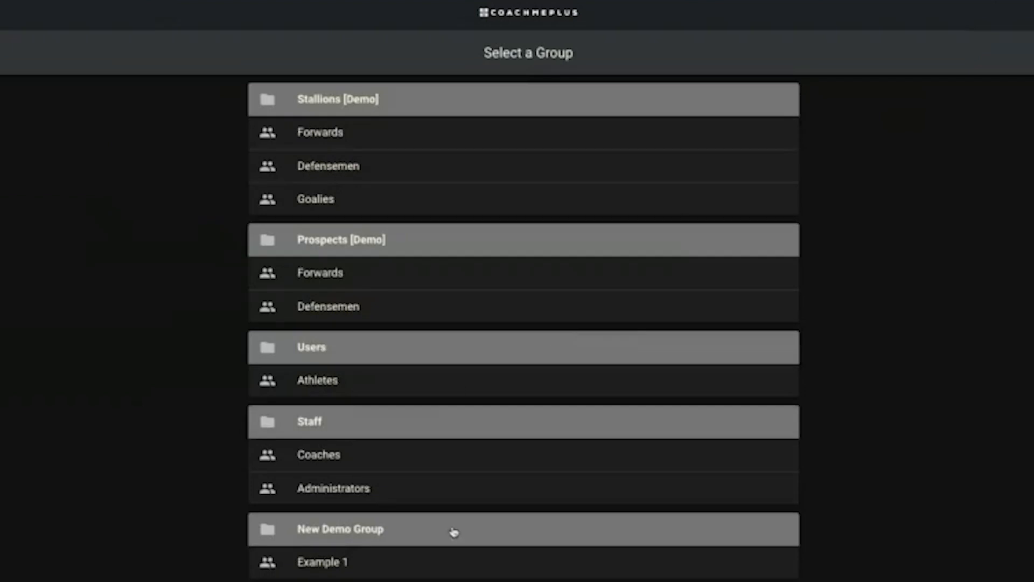
{"action": "left_click", "coordinate": [331, 563]}
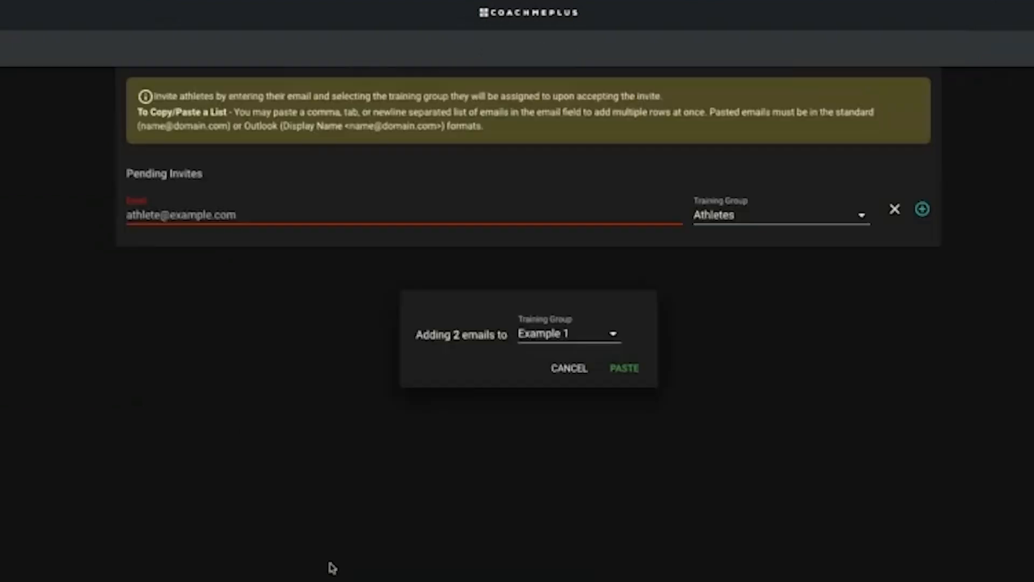
{"action": "left_click", "coordinate": [623, 371]}
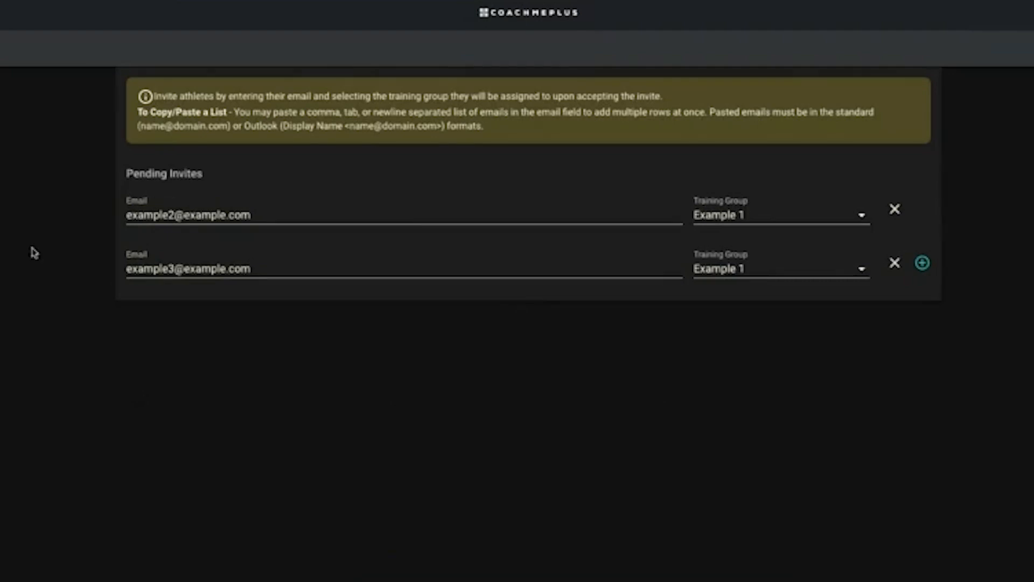
Keep the second invite in Example 1 after briefly trying Forwards, then send both invites
{"action": "left_click", "coordinate": [739, 366]}
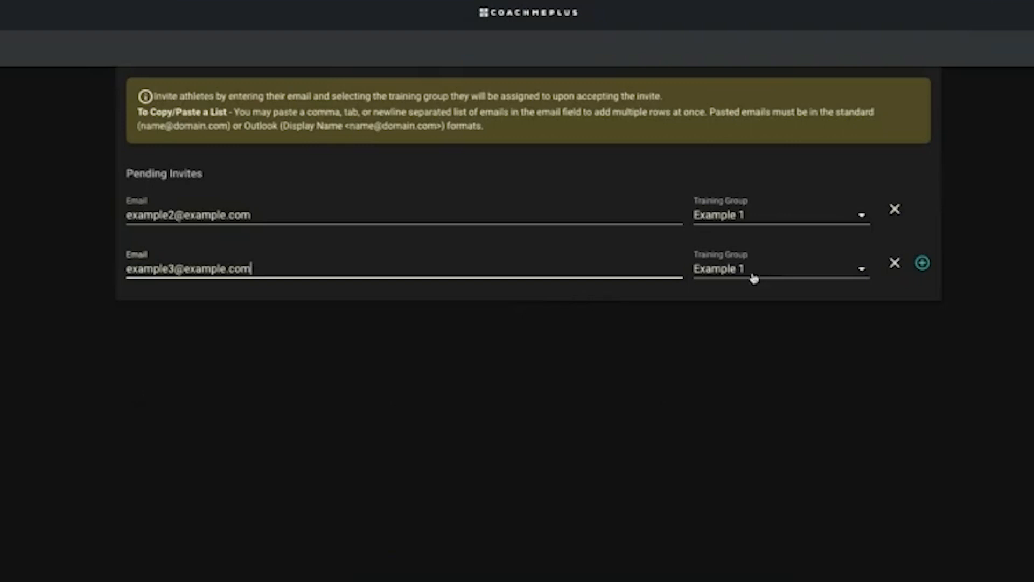
{"action": "left_click", "coordinate": [723, 270]}
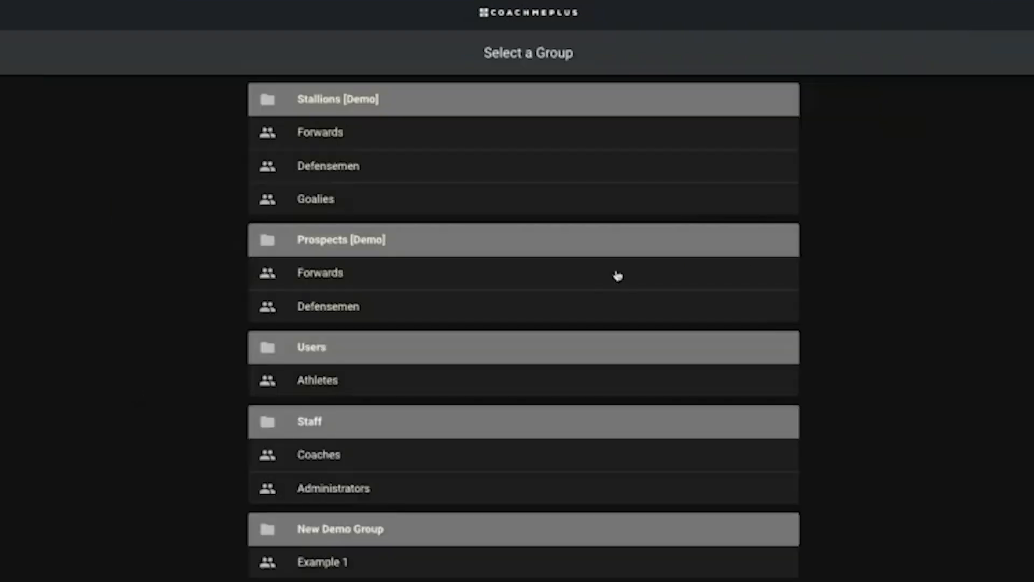
{"action": "left_click", "coordinate": [251, 275]}
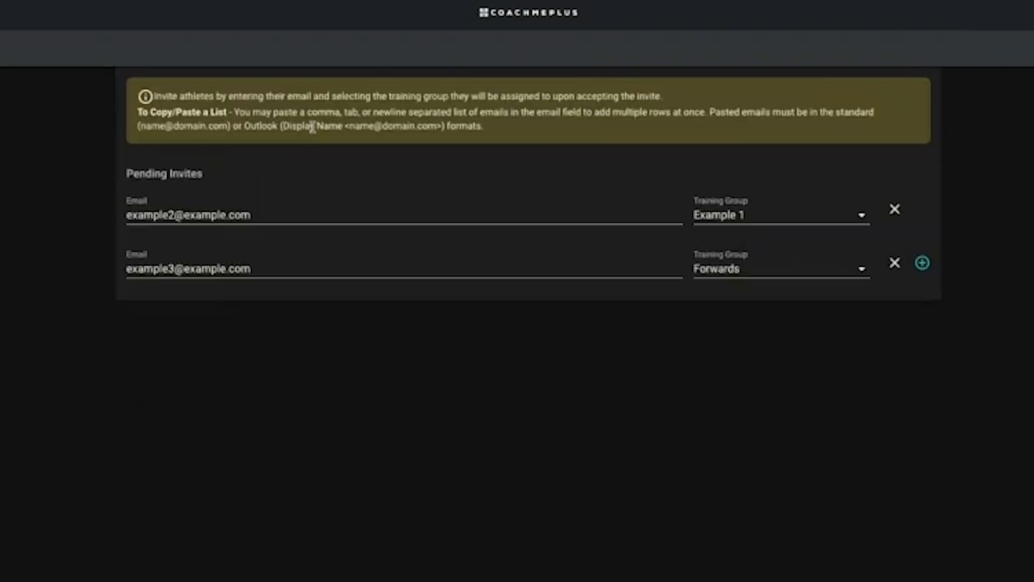
{"action": "left_click", "coordinate": [753, 270]}
{"action": "left_click", "coordinate": [323, 563]}
{"action": "left_click", "coordinate": [986, 49]}
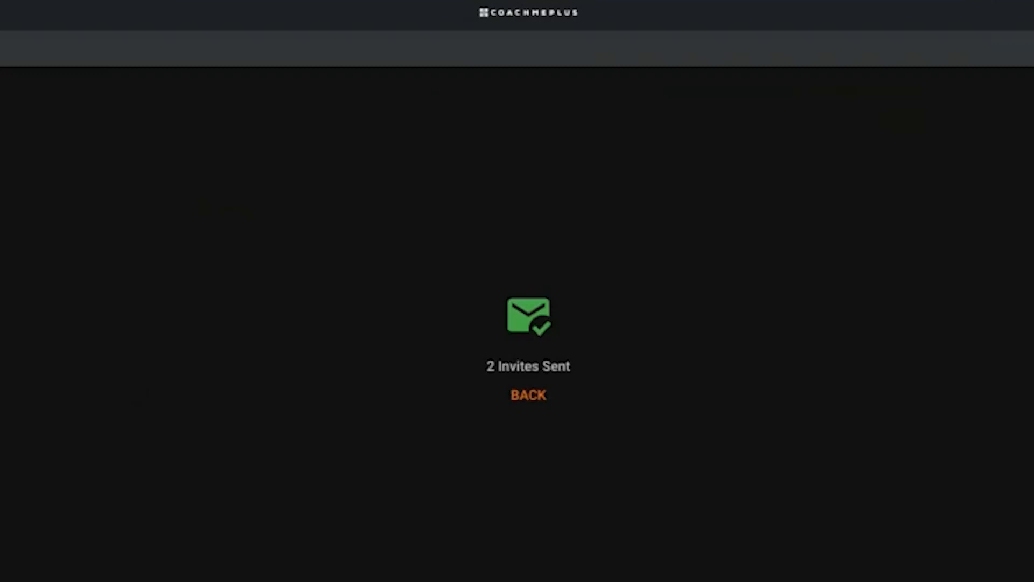
Leave the invite confirmation and open the add-athletes options to reach Invite Links
{"action": "left_click", "coordinate": [538, 396]}
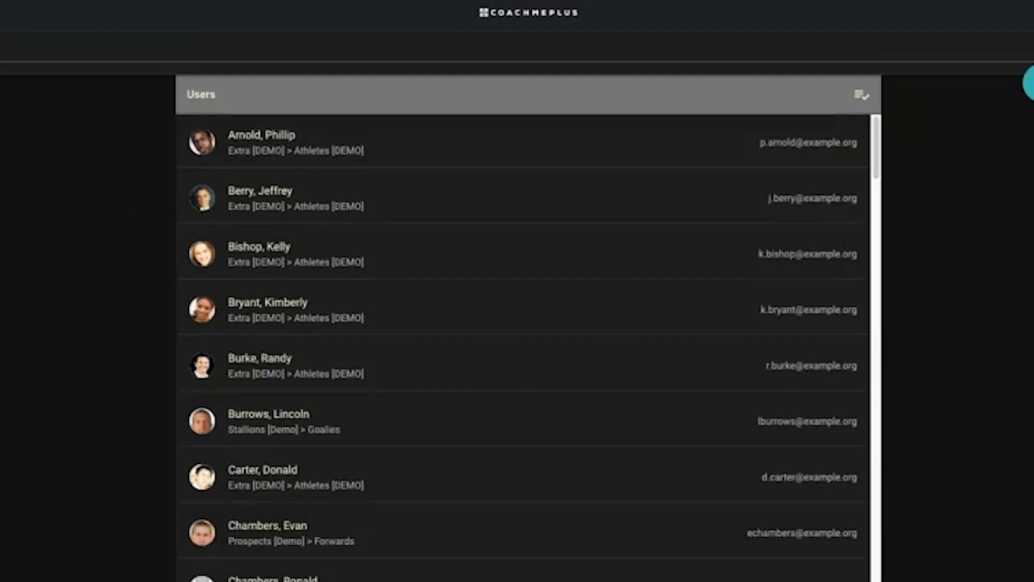
{"action": "left_click", "coordinate": [1030, 84]}
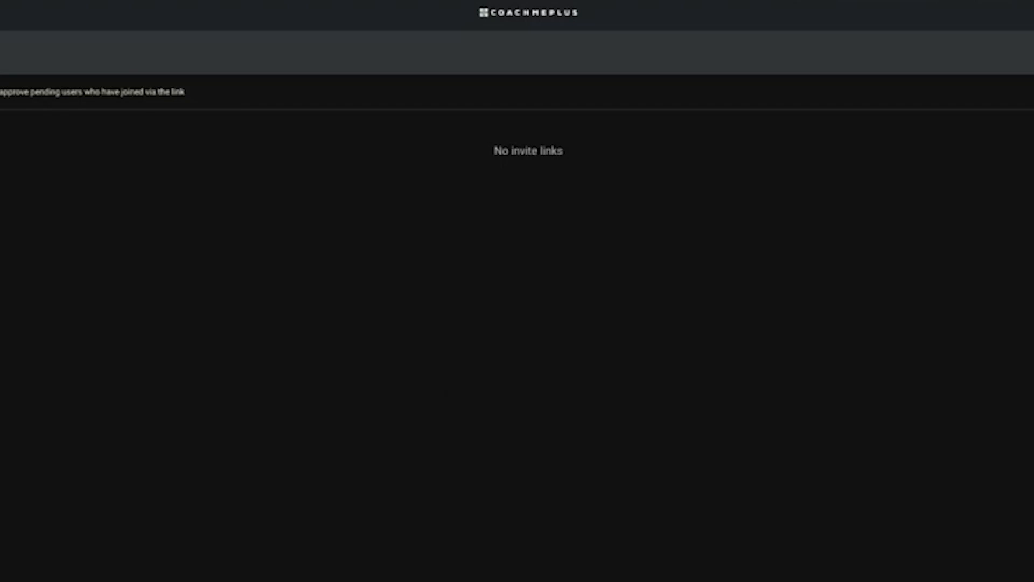
Generate a new invite link on the invite links page and copy it to the clipboard
{"action": "left_click", "coordinate": [1, 310]}
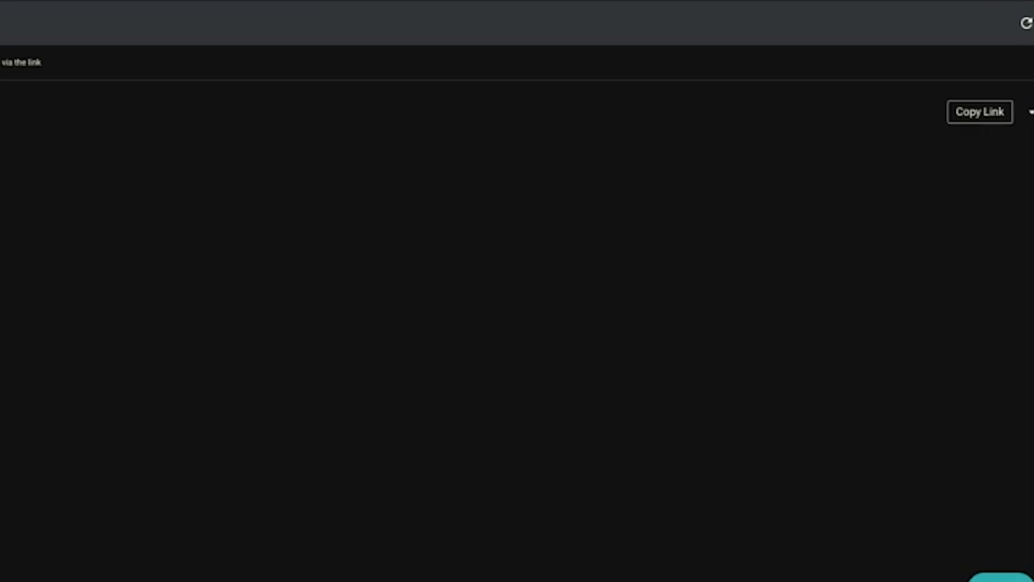
{"action": "left_click", "coordinate": [997, 119]}
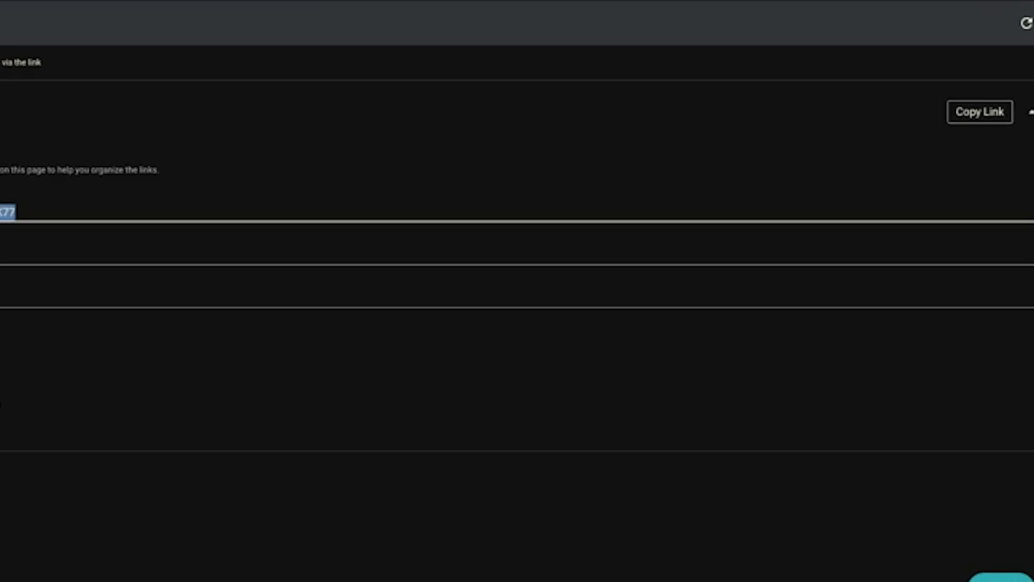
{"action": "left_click", "coordinate": [190, 485]}
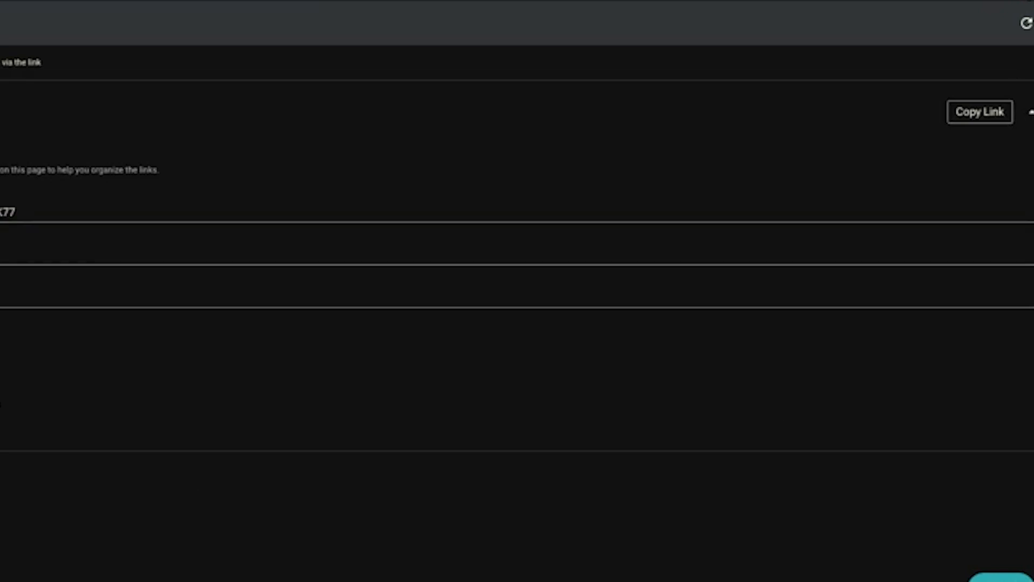
{"action": "left_click", "coordinate": [1033, 23]}
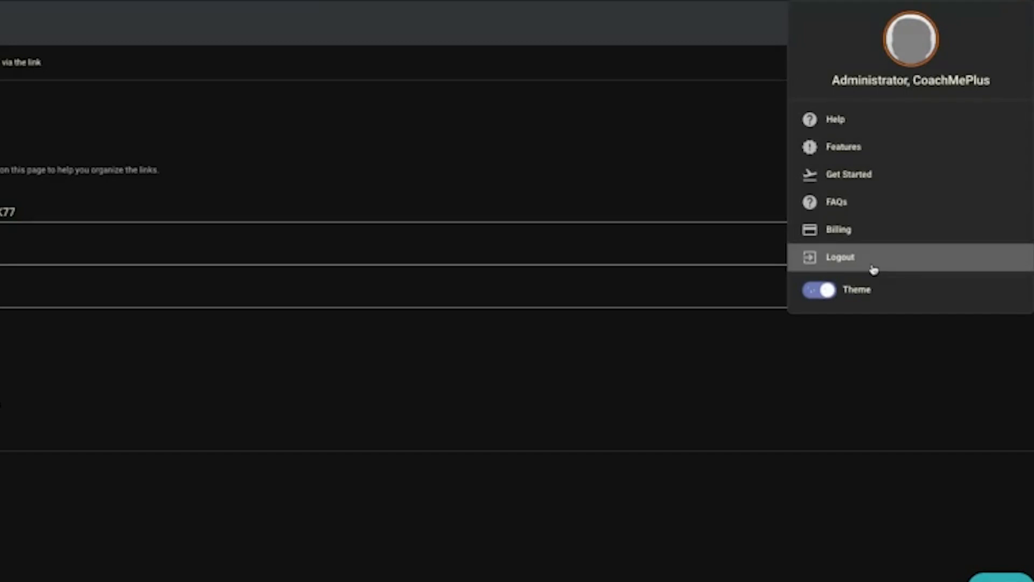
{"action": "left_click", "coordinate": [148, 330]}
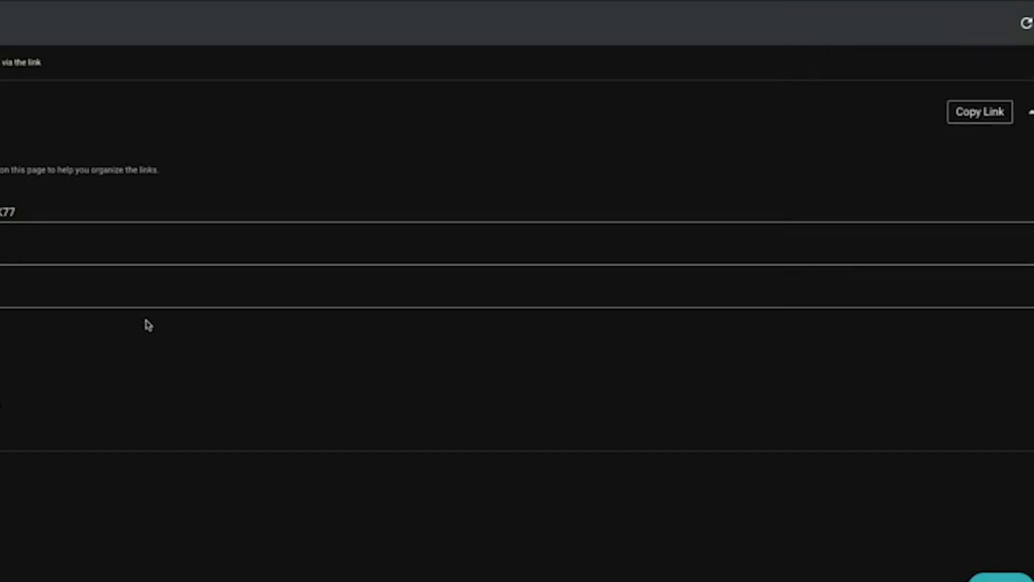
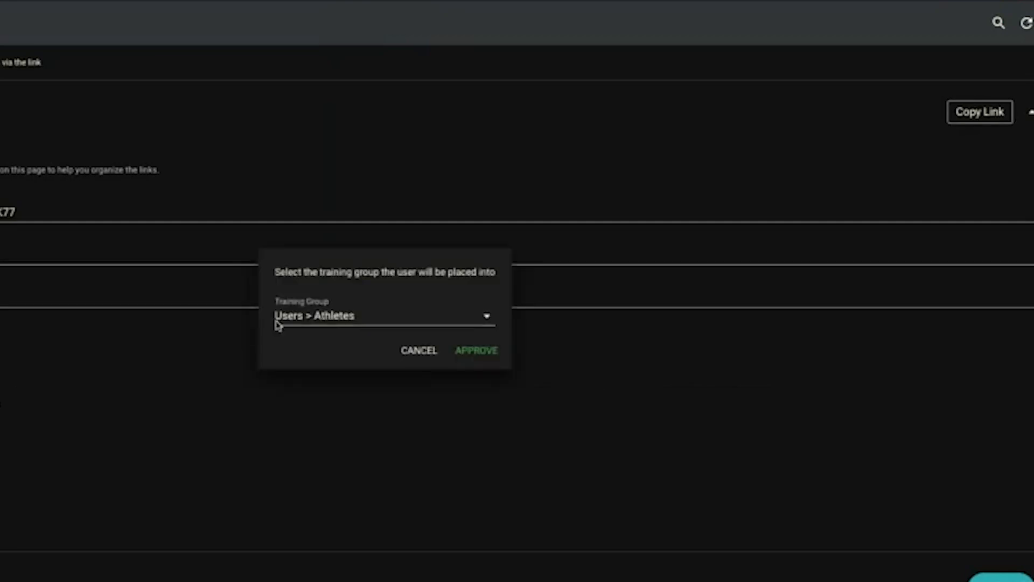
Assign the pending user to the New Demo Group > Example 1 training group and approve them
{"action": "left_click", "coordinate": [278, 322]}
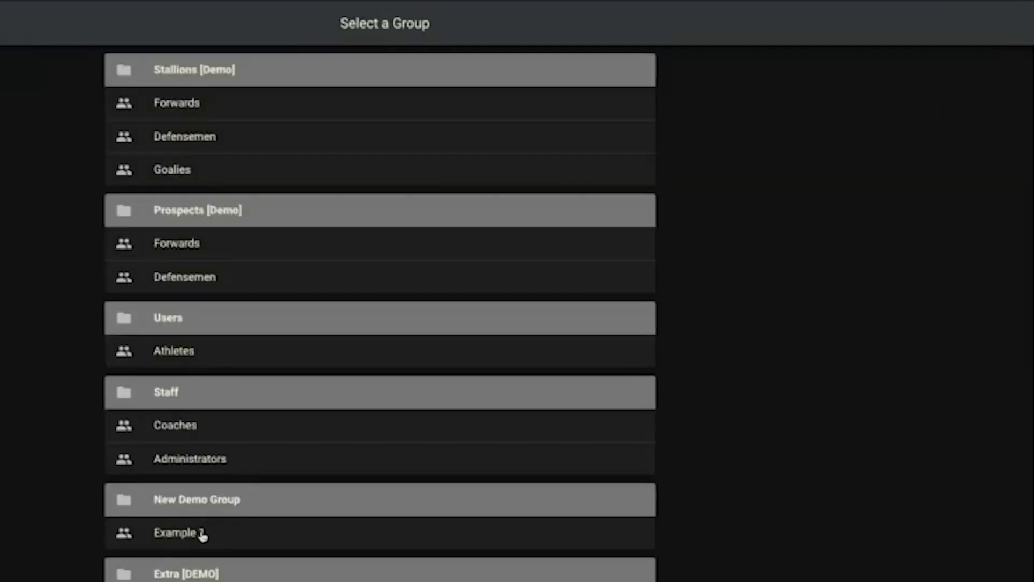
{"action": "left_click", "coordinate": [190, 536]}
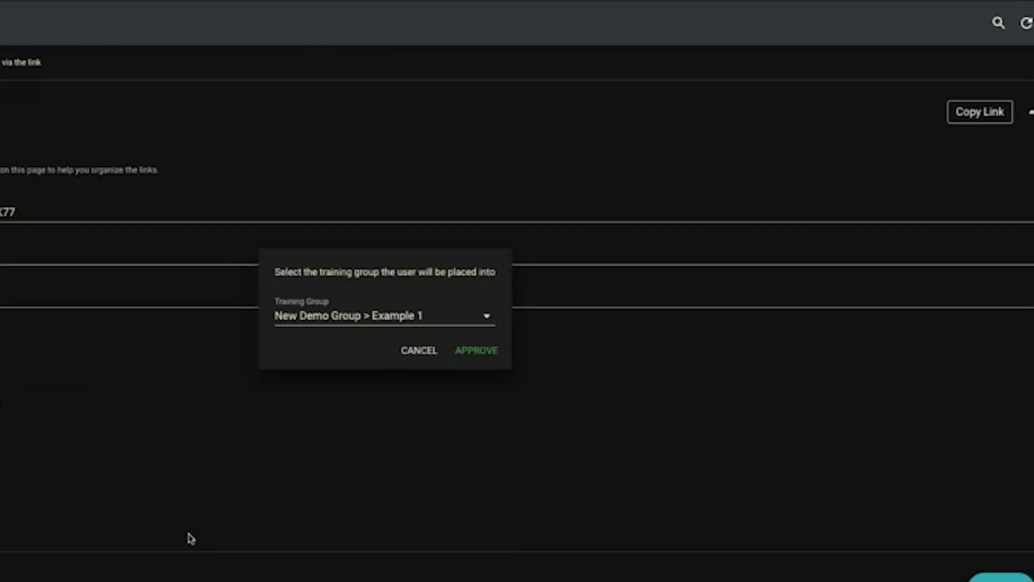
{"action": "left_click", "coordinate": [476, 352]}
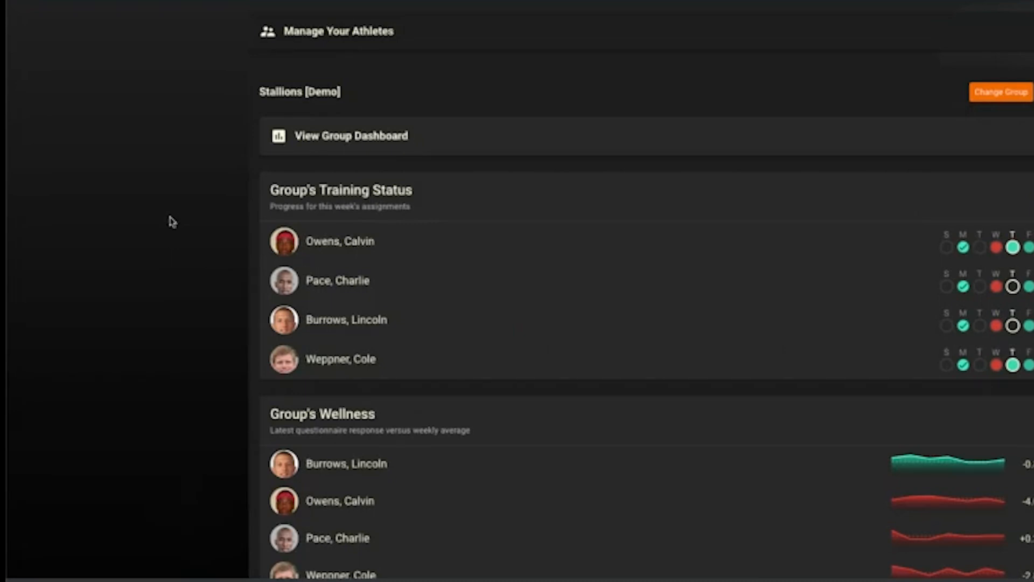
Download the CSV import template from Admin Portal > Settings > Security > Users import
{"action": "left_click", "coordinate": [30, 1]}
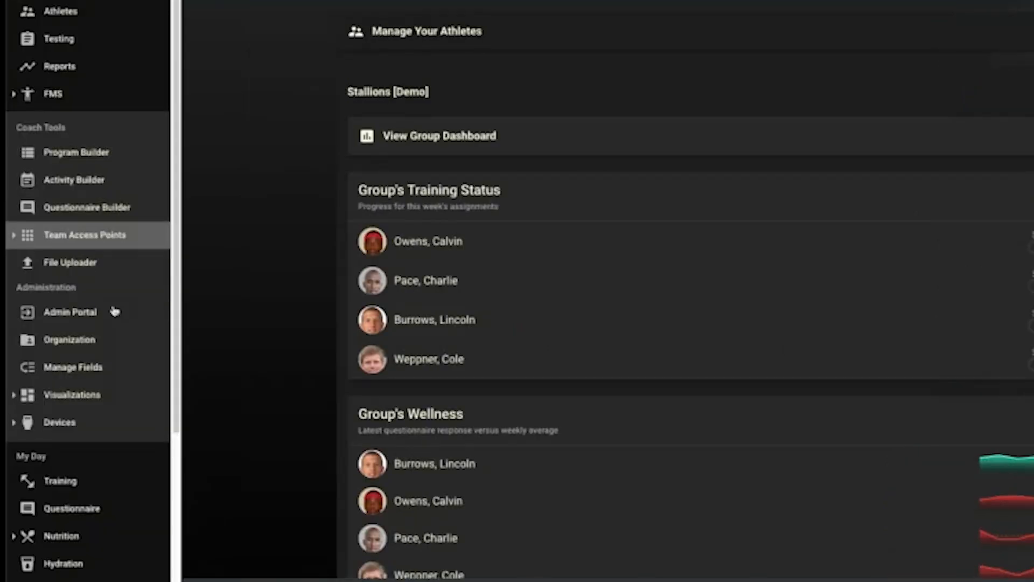
{"action": "left_click", "coordinate": [67, 316]}
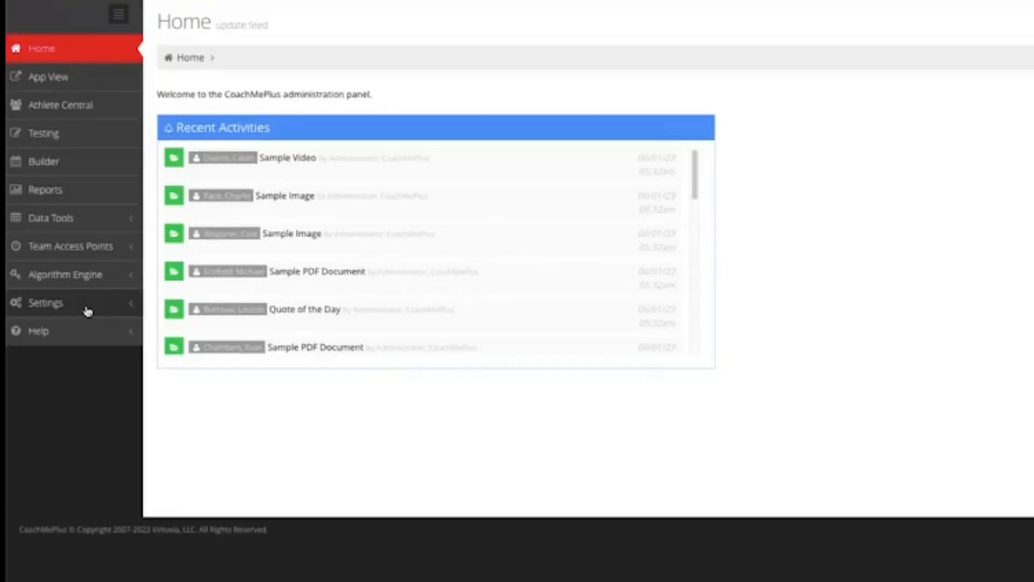
{"action": "left_click", "coordinate": [64, 305]}
{"action": "scroll", "coordinate": [69, 517], "scroll_direction": "down", "scroll_amount": 1}
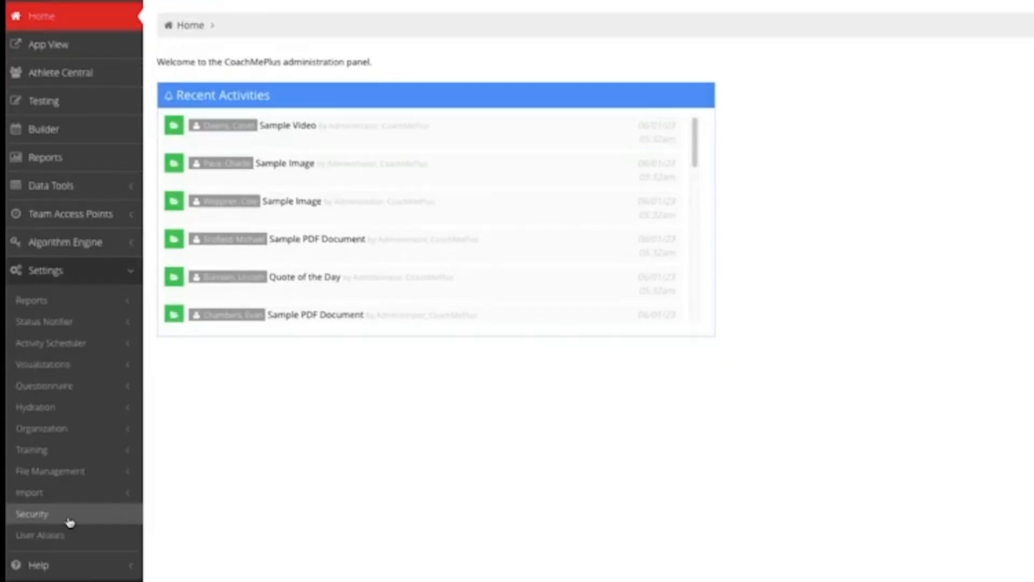
{"action": "left_click", "coordinate": [70, 515]}
{"action": "scroll", "coordinate": [90, 511], "scroll_direction": "down", "scroll_amount": 3}
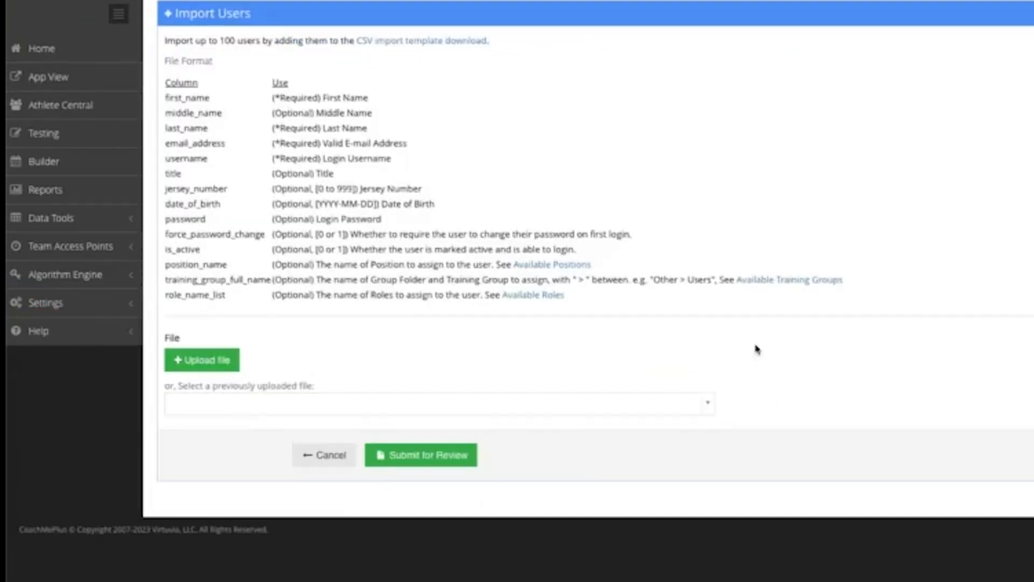
{"action": "left_click", "coordinate": [395, 46]}
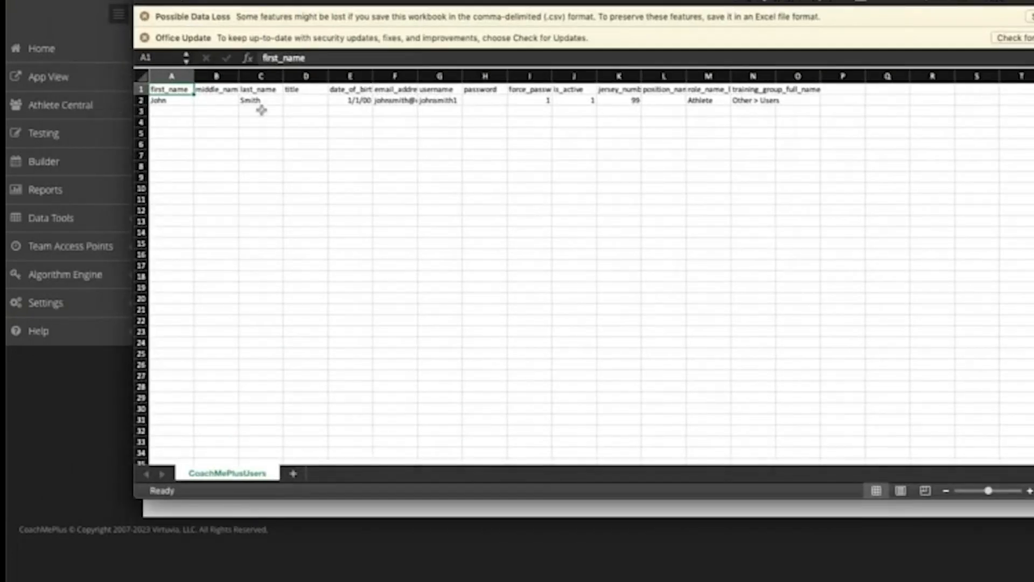
Review the template's sample user row and widen column I to show force_password_change
{"action": "left_click", "coordinate": [173, 101]}
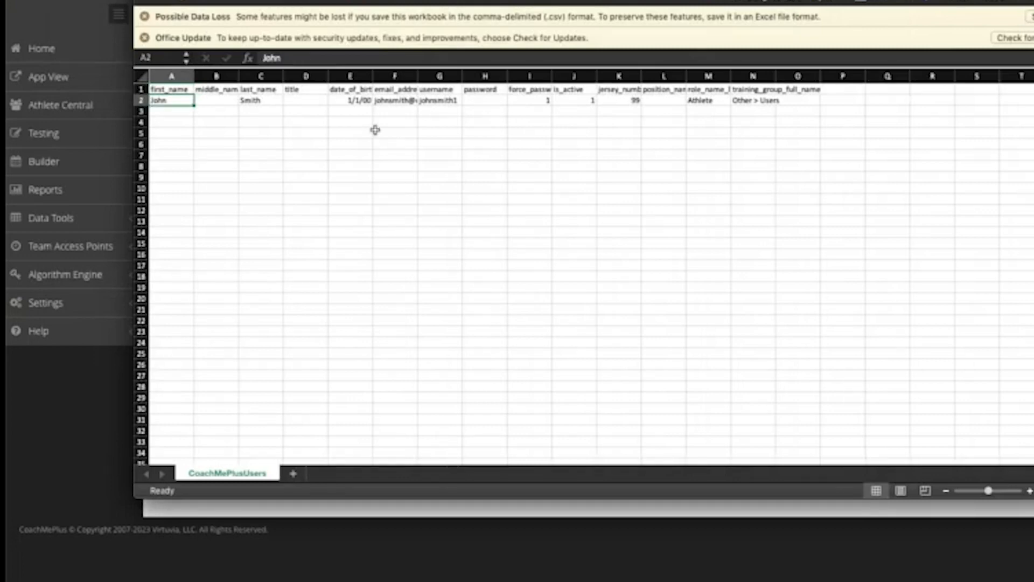
{"action": "left_click", "coordinate": [396, 100]}
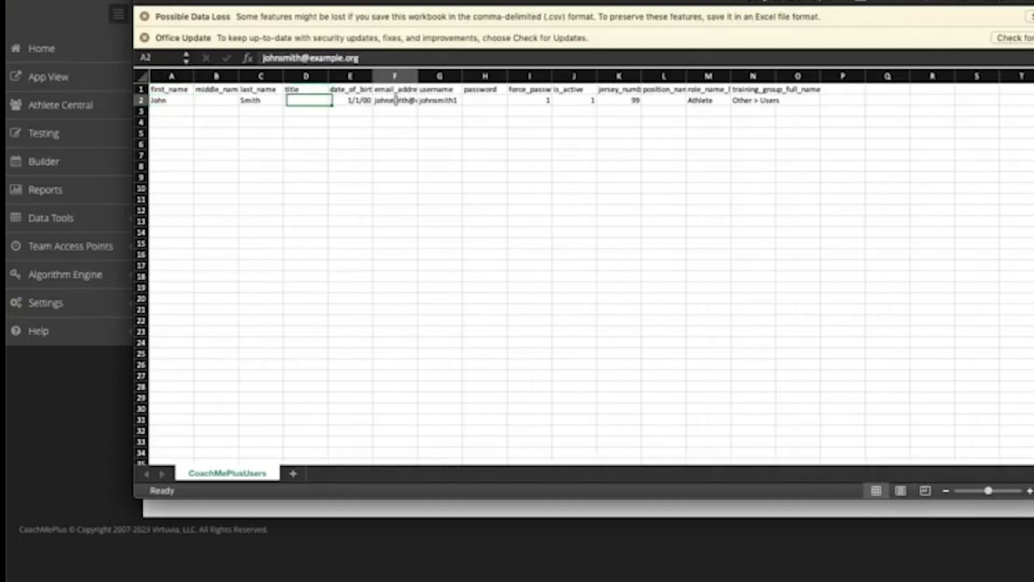
{"action": "left_click", "coordinate": [438, 103]}
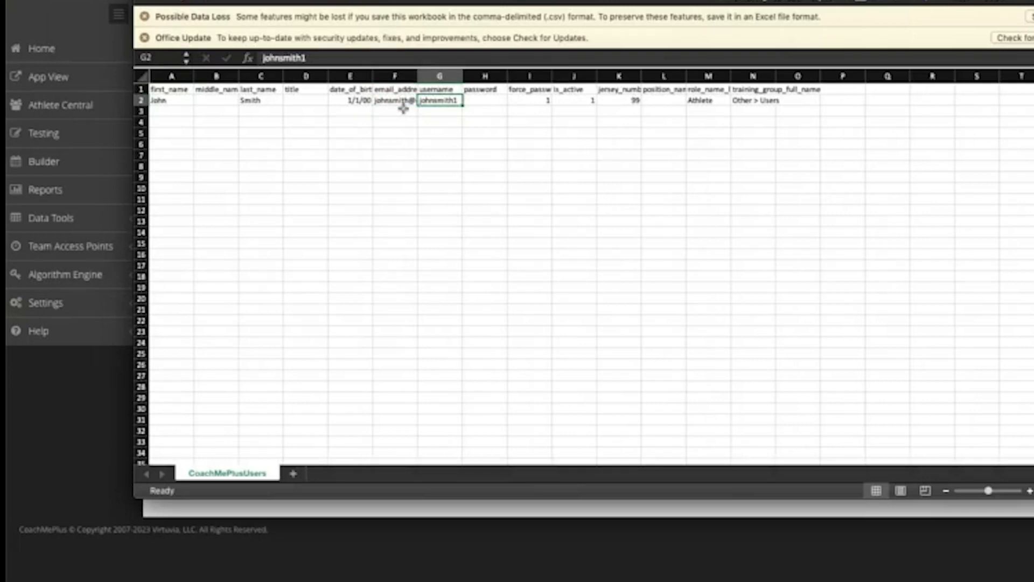
{"action": "left_click", "coordinate": [433, 90]}
{"action": "left_click", "coordinate": [411, 101]}
{"action": "left_click", "coordinate": [445, 111]}
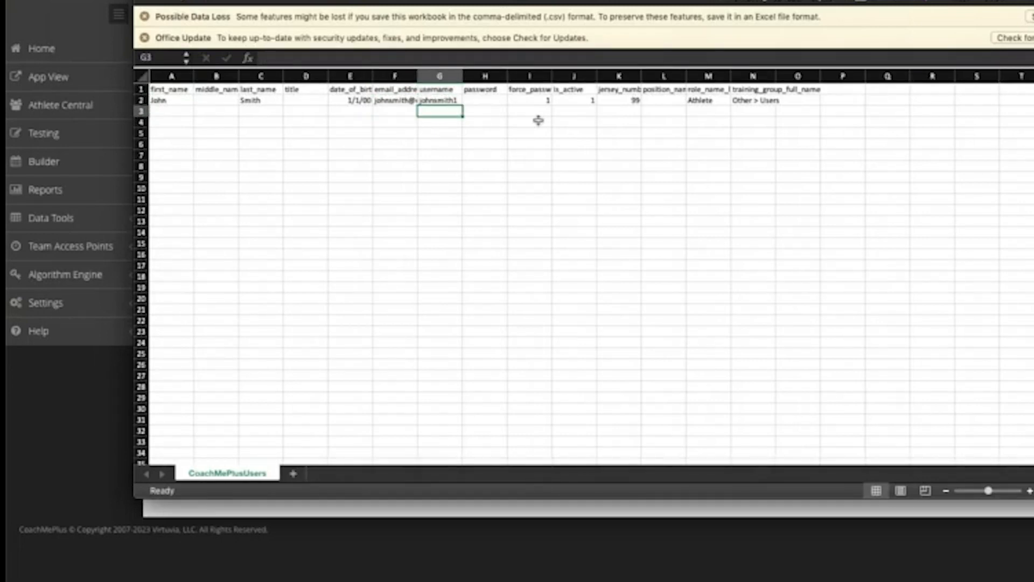
{"action": "left_click_drag", "start_coordinate": [545, 80], "coordinate": [634, 77]}
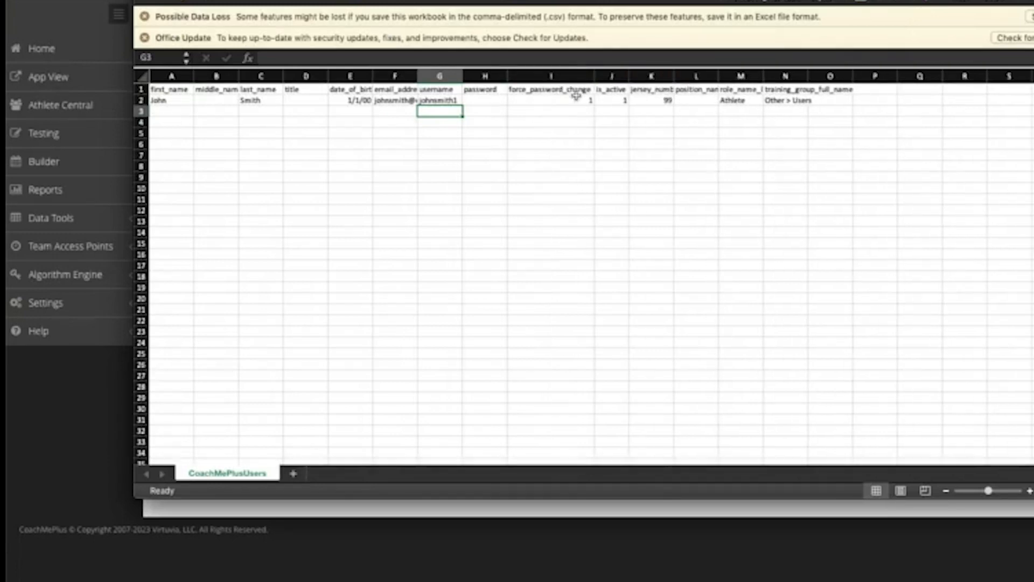
Give the sample user a temporary password and set force_password_change to 1
{"action": "left_click", "coordinate": [577, 101]}
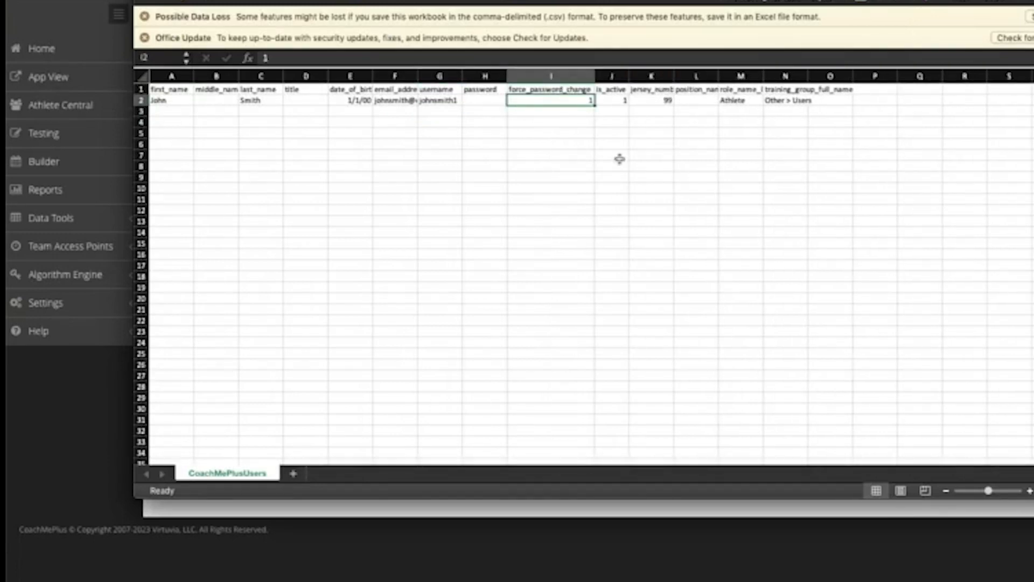
{"action": "key", "text": "Delete"}
{"action": "left_click", "coordinate": [496, 103]}
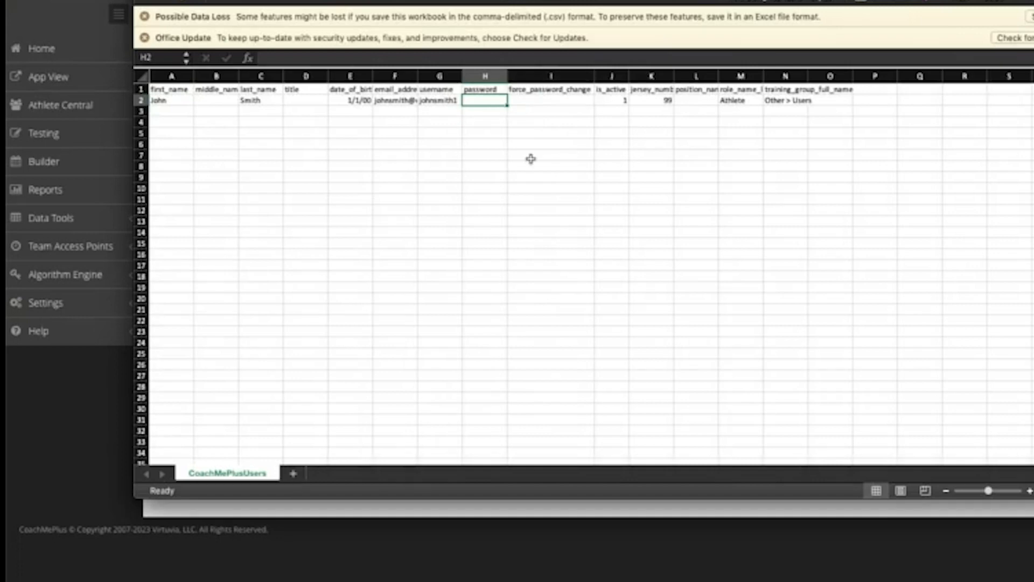
{"action": "left_click", "coordinate": [536, 100]}
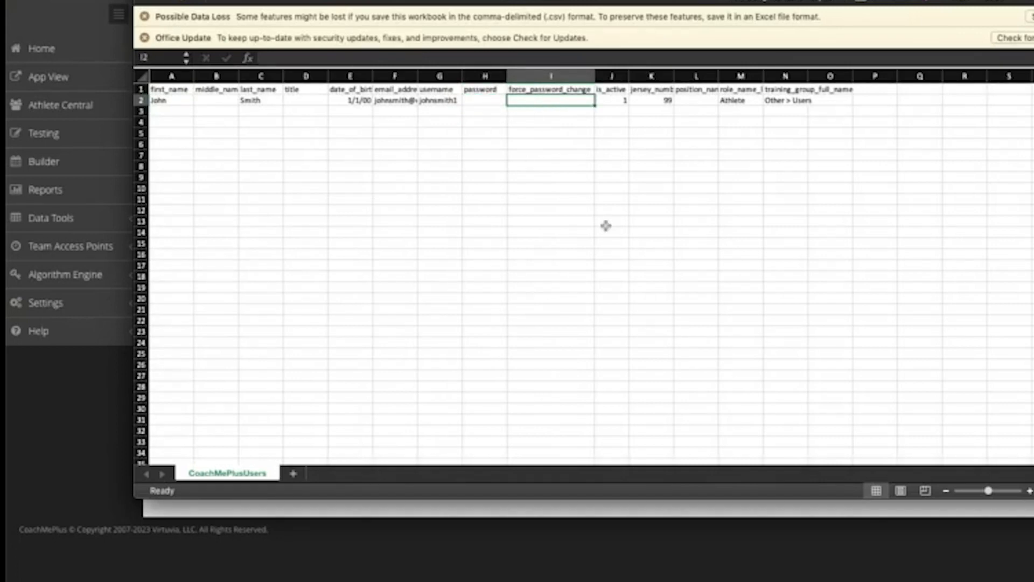
{"action": "type", "text": "0"}
{"action": "left_click", "coordinate": [645, 154]}
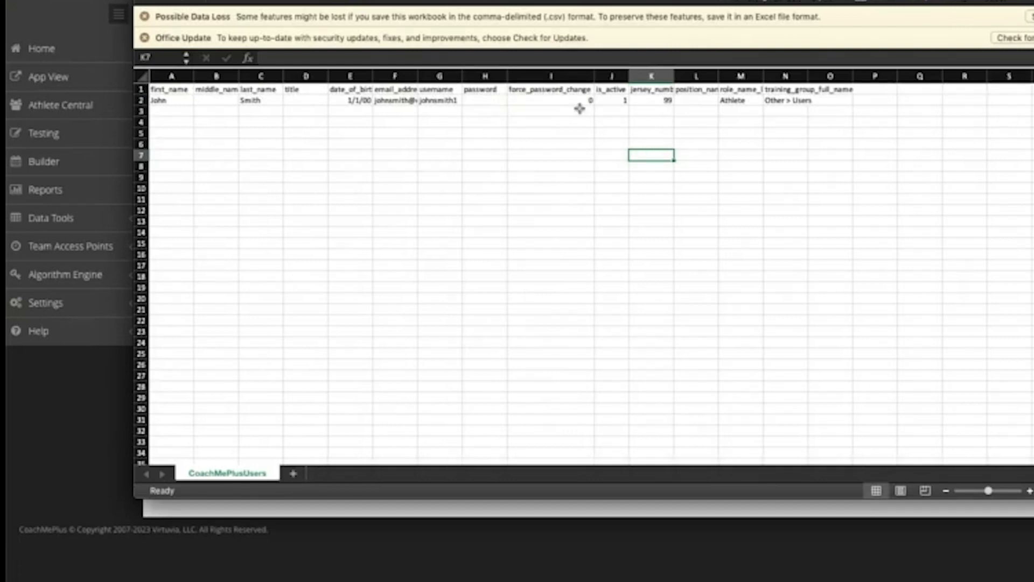
{"action": "left_click", "coordinate": [474, 101]}
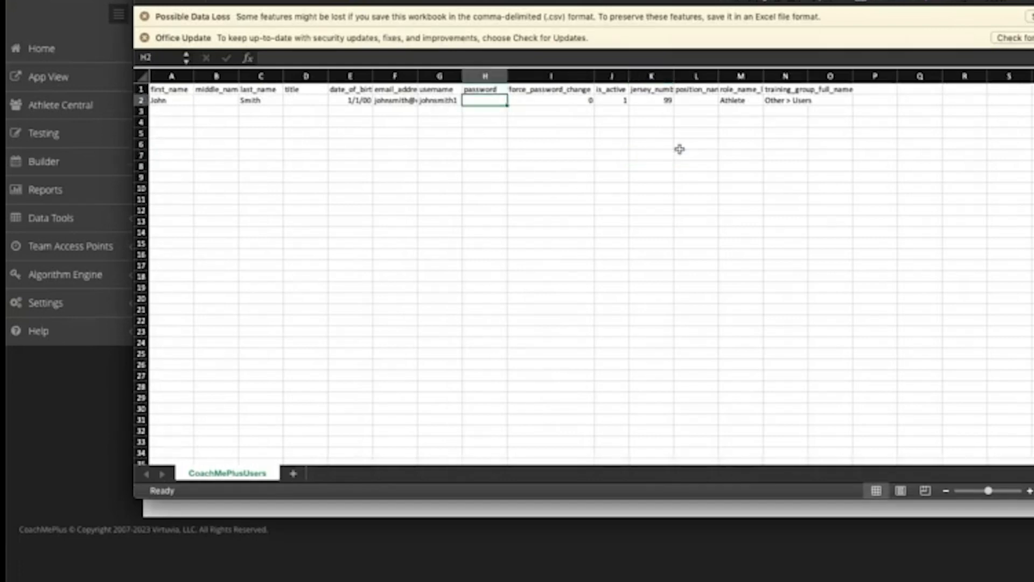
{"action": "type", "text": "temp"}
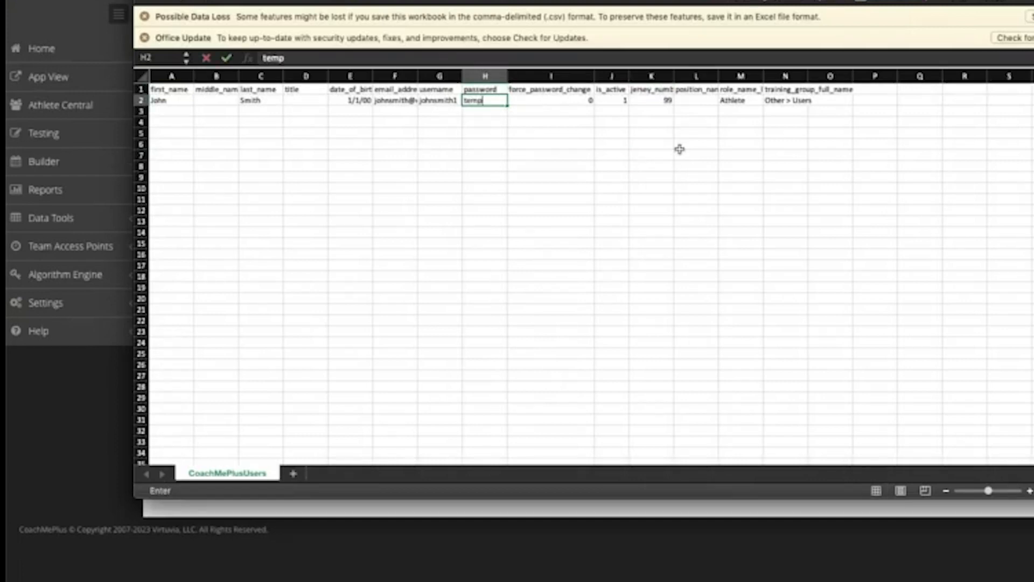
{"action": "type", "text": "2023"}
{"action": "key", "text": "Tab"}
{"action": "type", "text": "1"}
{"action": "key", "text": "Return"}
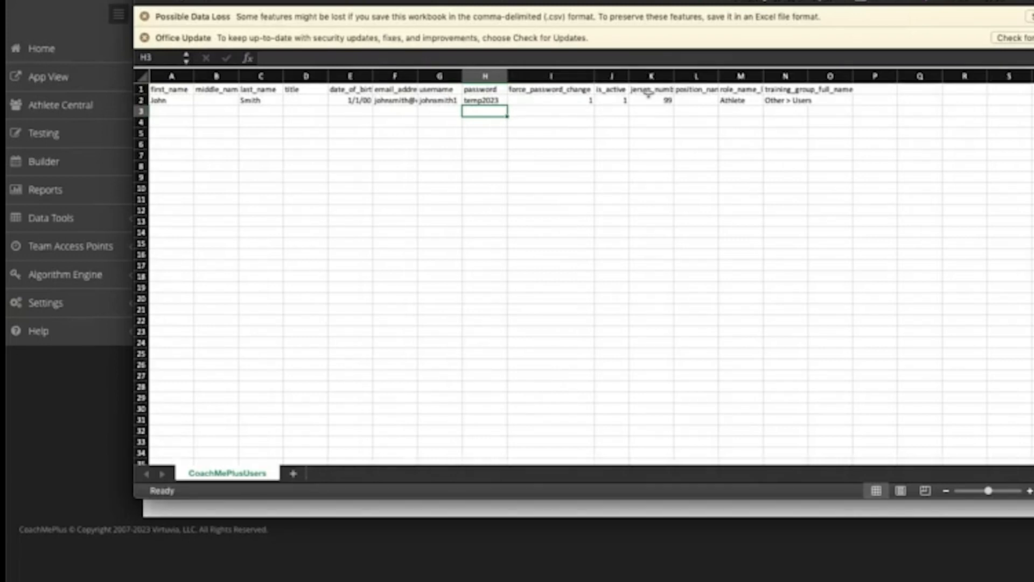
Widen columns L, M and N so position_name, role_name_list and training_group_full_name show fully
{"action": "left_click", "coordinate": [620, 101]}
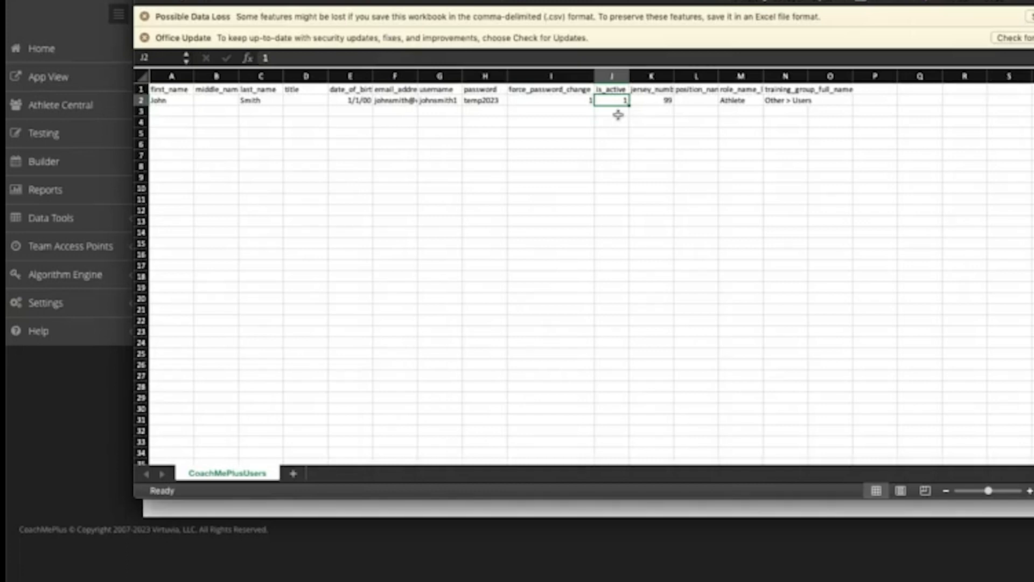
{"action": "left_click", "coordinate": [660, 102]}
{"action": "left_click", "coordinate": [691, 101]}
{"action": "left_click_drag", "start_coordinate": [717, 75], "coordinate": [728, 76]}
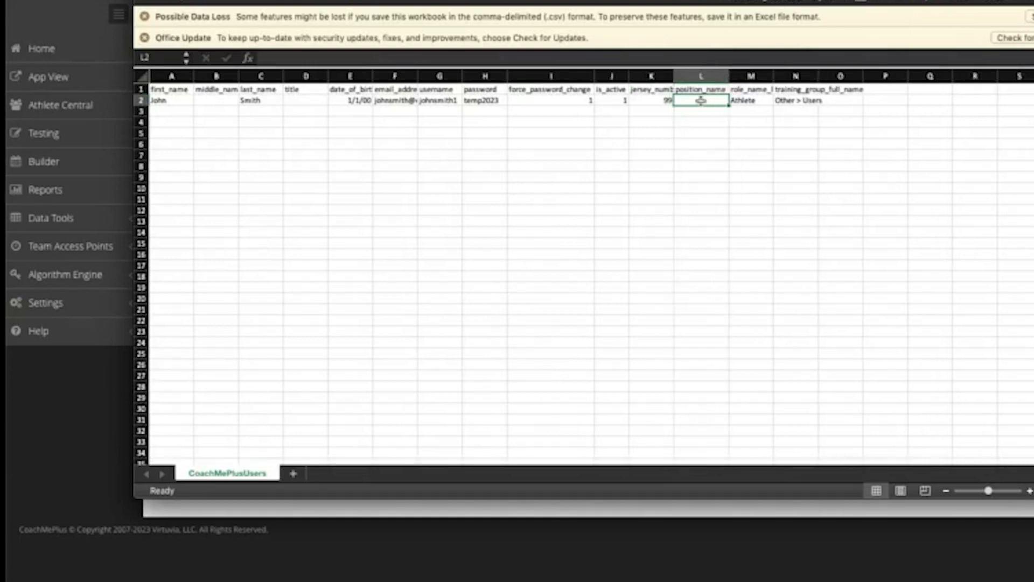
{"action": "left_click", "coordinate": [752, 102]}
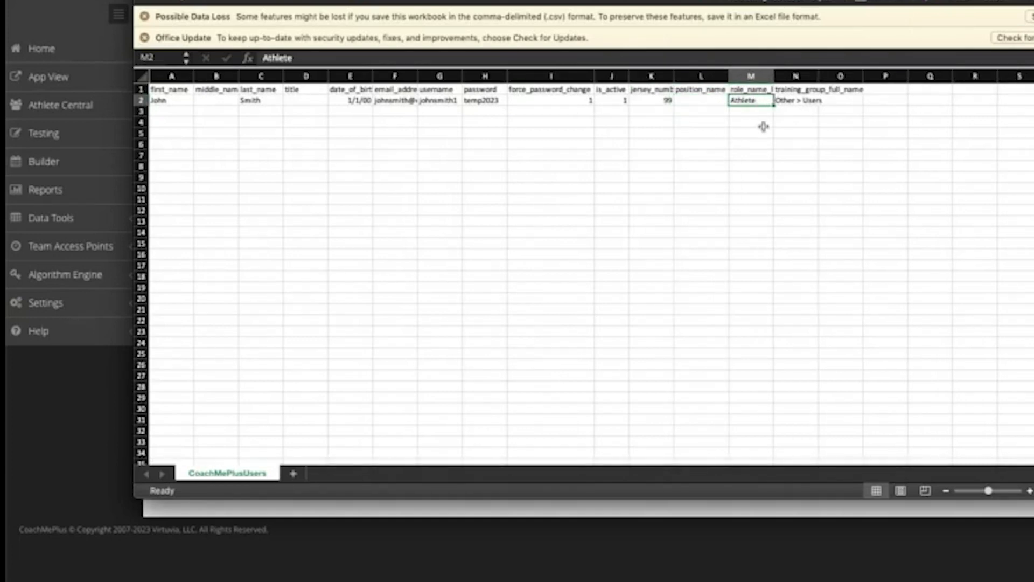
{"action": "left_click_drag", "start_coordinate": [780, 70], "coordinate": [785, 70]}
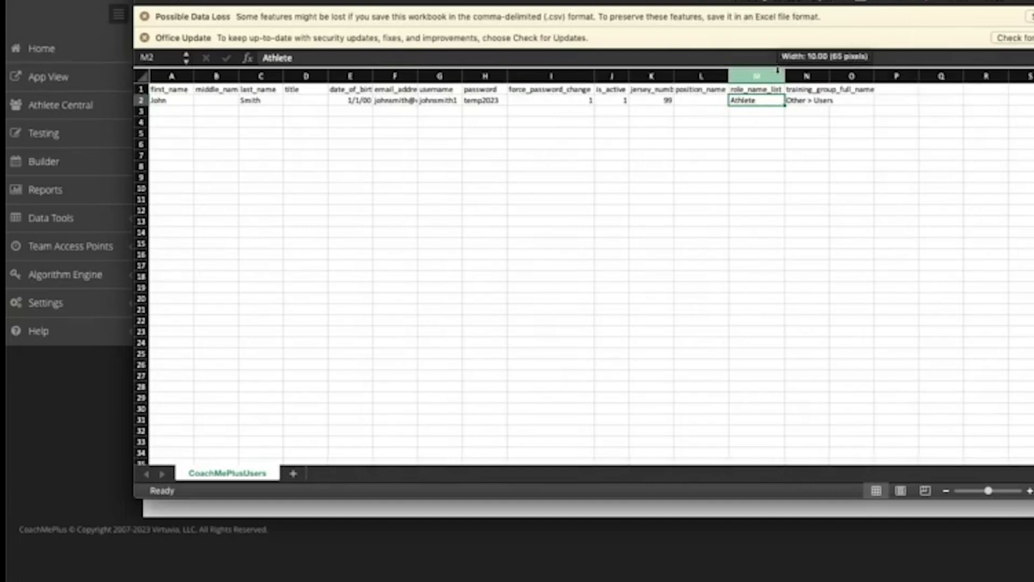
{"action": "key", "text": "Return"}
{"action": "key", "text": "Up"}
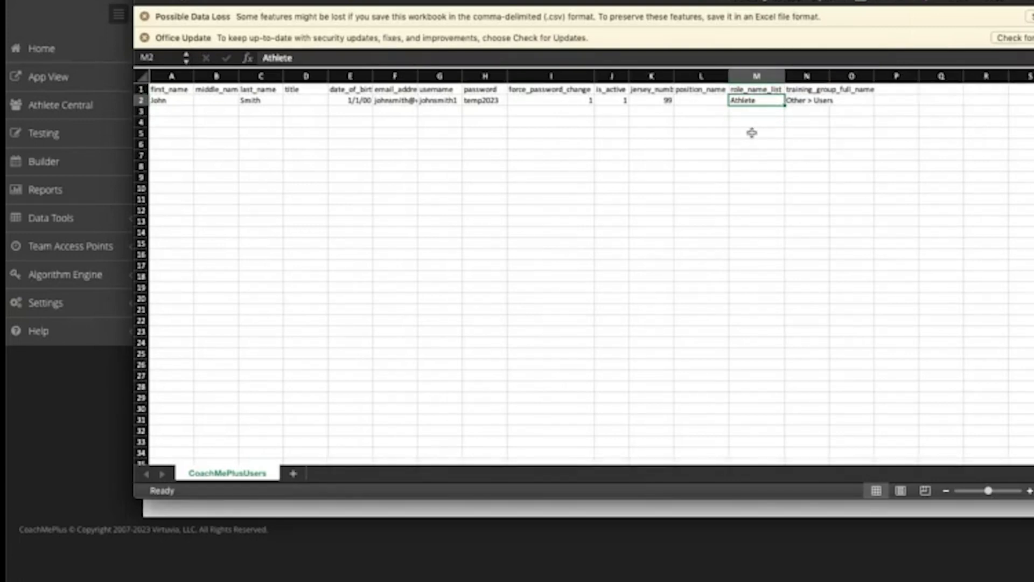
{"action": "left_click_drag", "start_coordinate": [829, 77], "coordinate": [829, 77]}
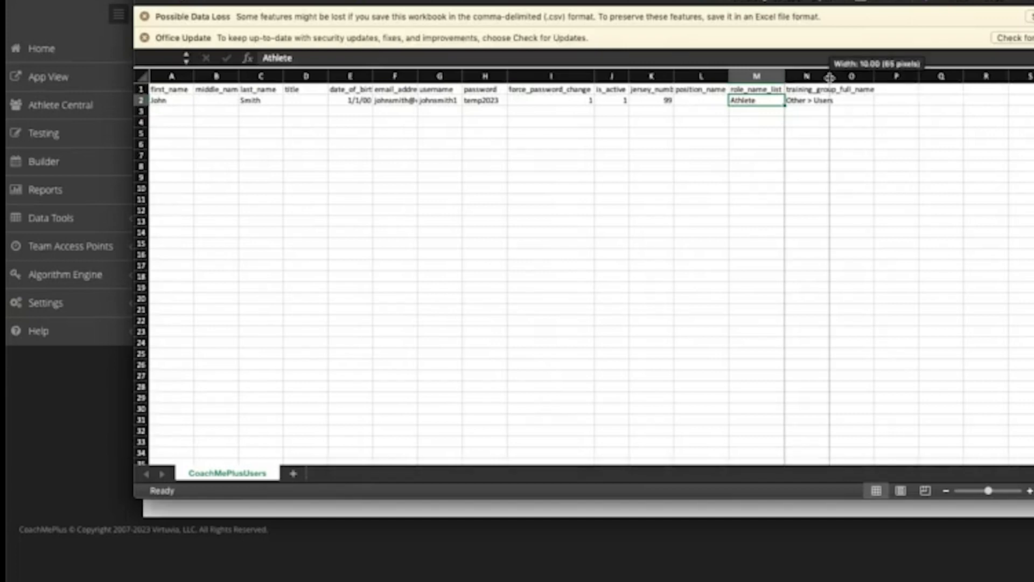
{"action": "double_click", "coordinate": [829, 77]}
{"action": "left_click", "coordinate": [834, 102]}
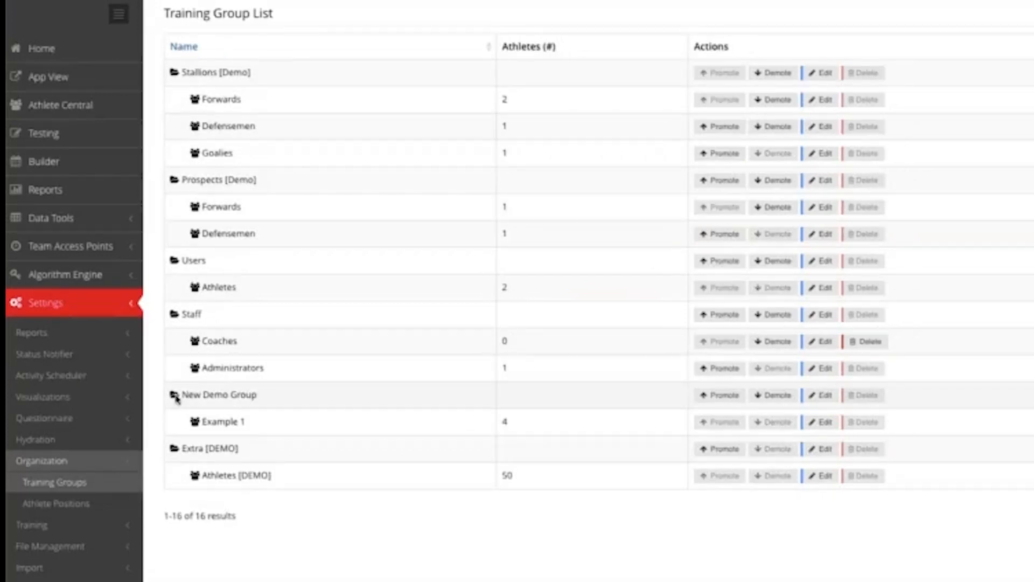
Replace N2's training group with 'New Demo Group > Example 1' and autofit column N
{"action": "left_click_drag", "start_coordinate": [183, 395], "coordinate": [259, 397]}
{"action": "key", "text": "super+Tab"}
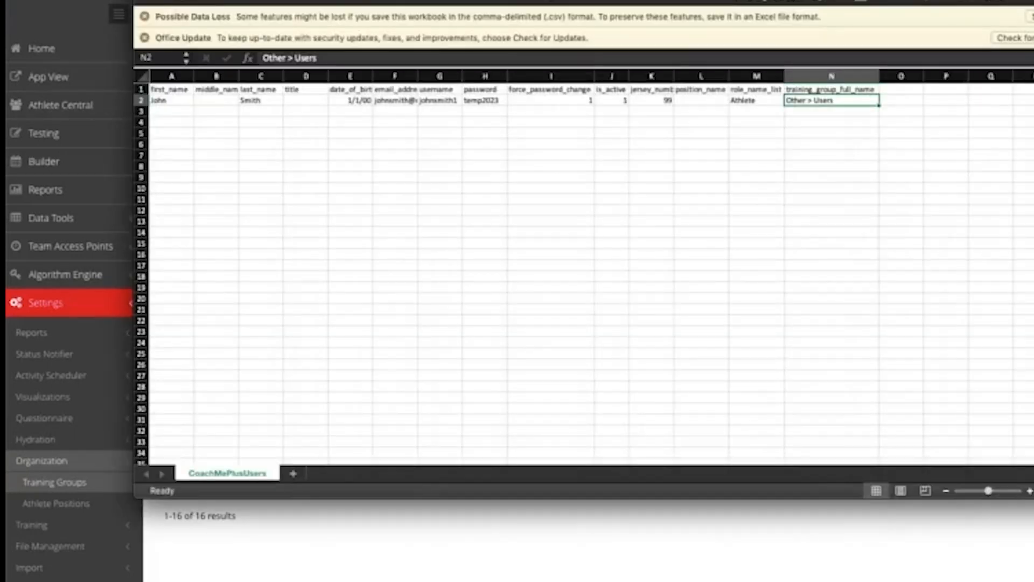
{"action": "key", "text": "BackSpace"}
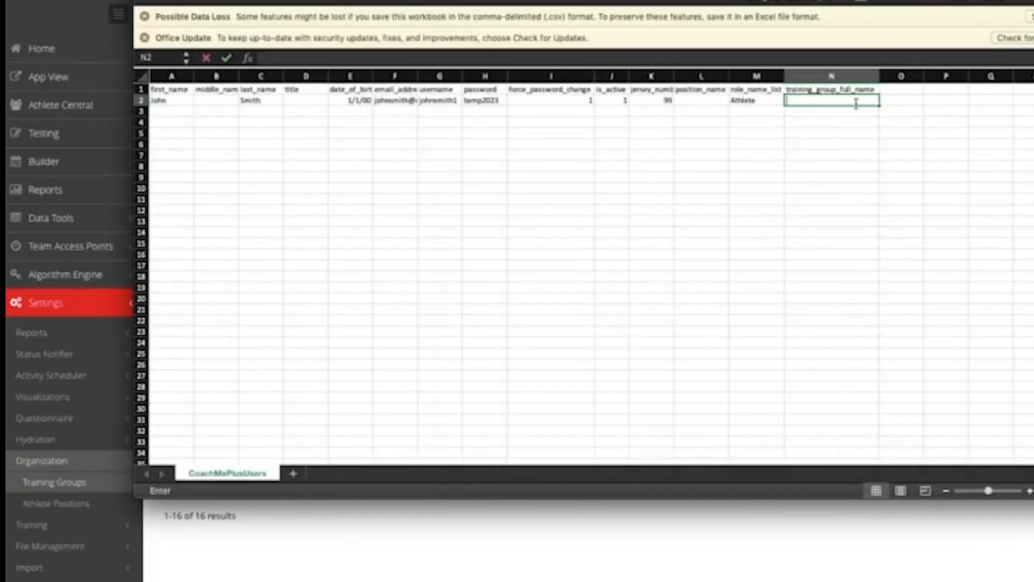
{"action": "type", "text": "New Demo Grou"}
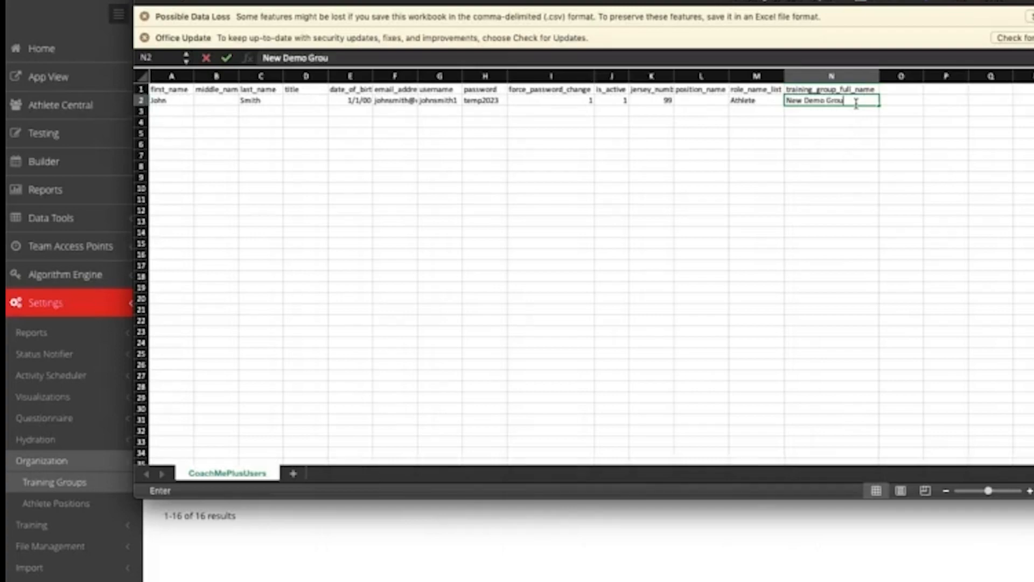
{"action": "type", "text": "p >"}
{"action": "left_click_drag", "start_coordinate": [530, 0], "coordinate": [572, 10]}
{"action": "type", "text": "Example 1"}
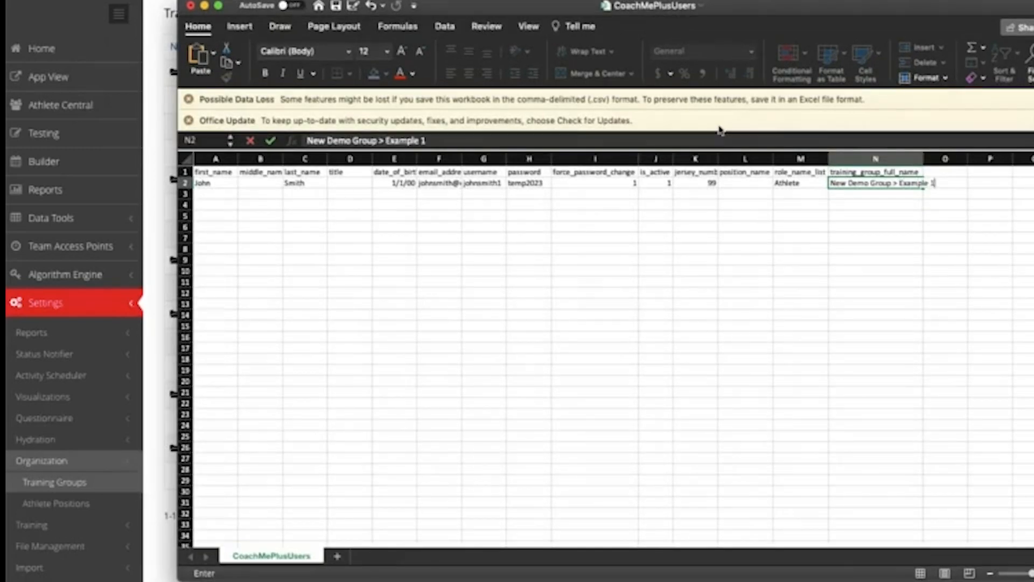
{"action": "key", "text": "Return"}
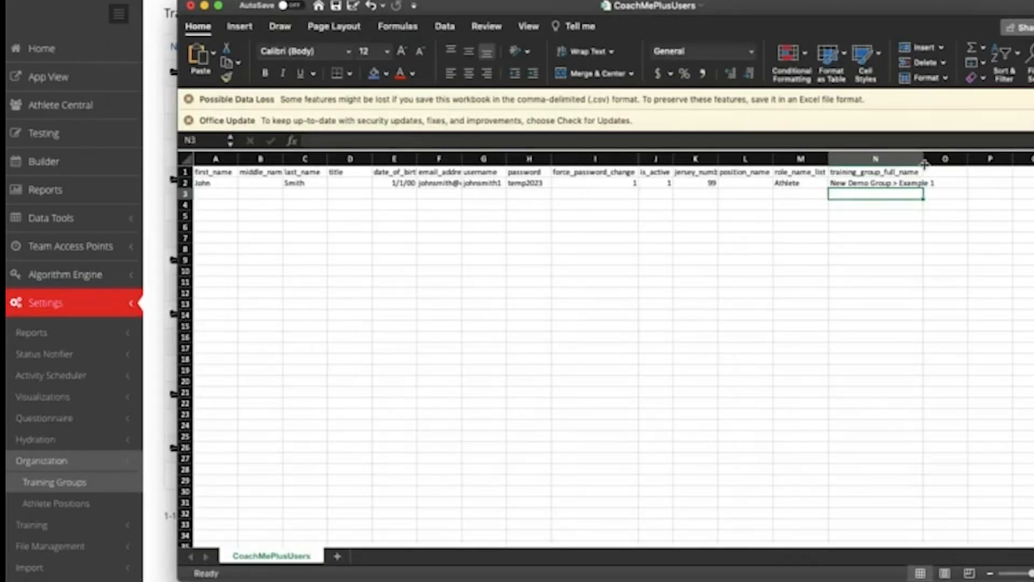
{"action": "double_click", "coordinate": [925, 164]}
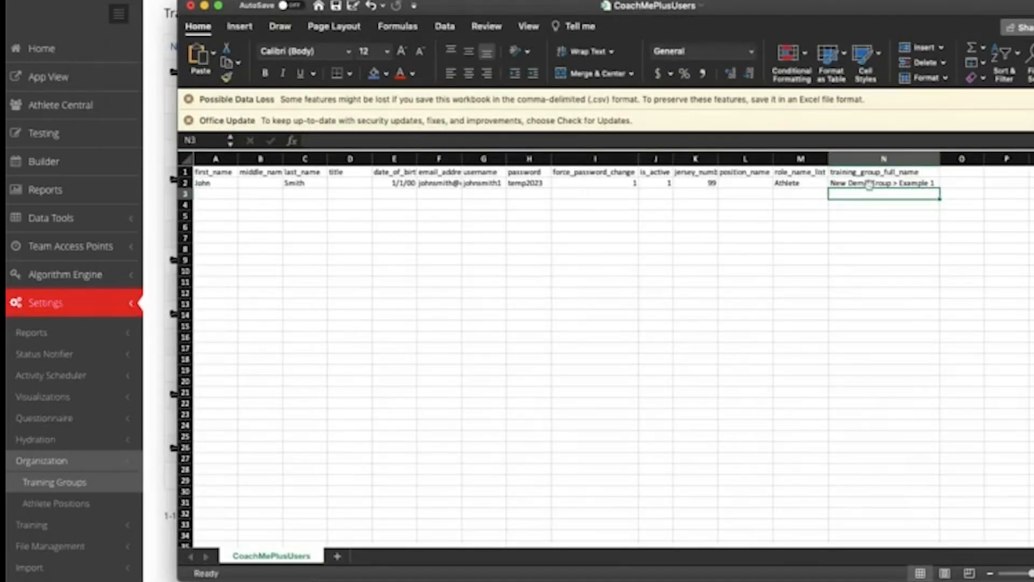
{"action": "left_click", "coordinate": [927, 183]}
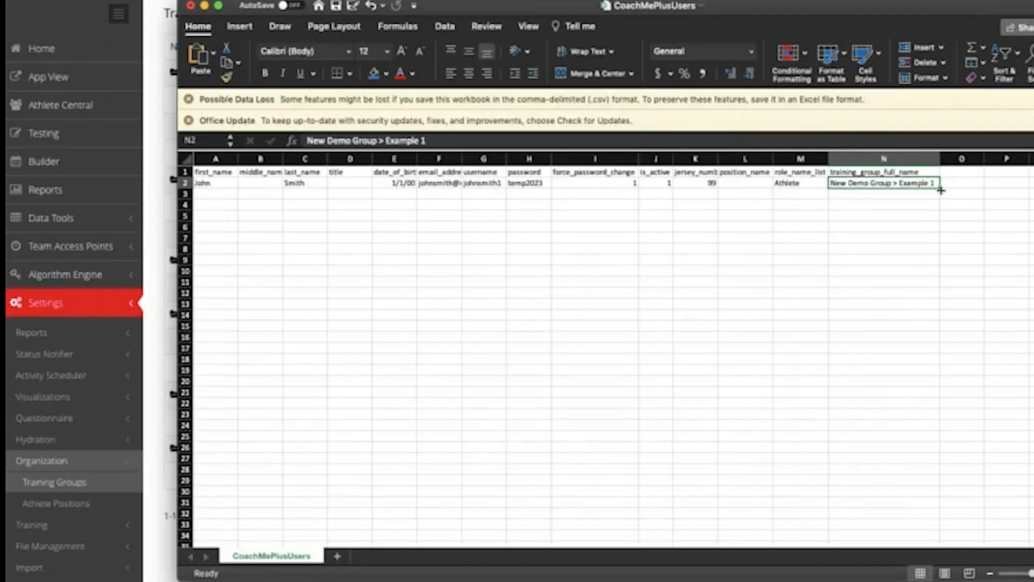
{"action": "left_click", "coordinate": [217, 193]}
Start the second athlete's row with first and last name, birth date 2/2/100, e-mail and username
{"action": "type", "text": "Jane"}
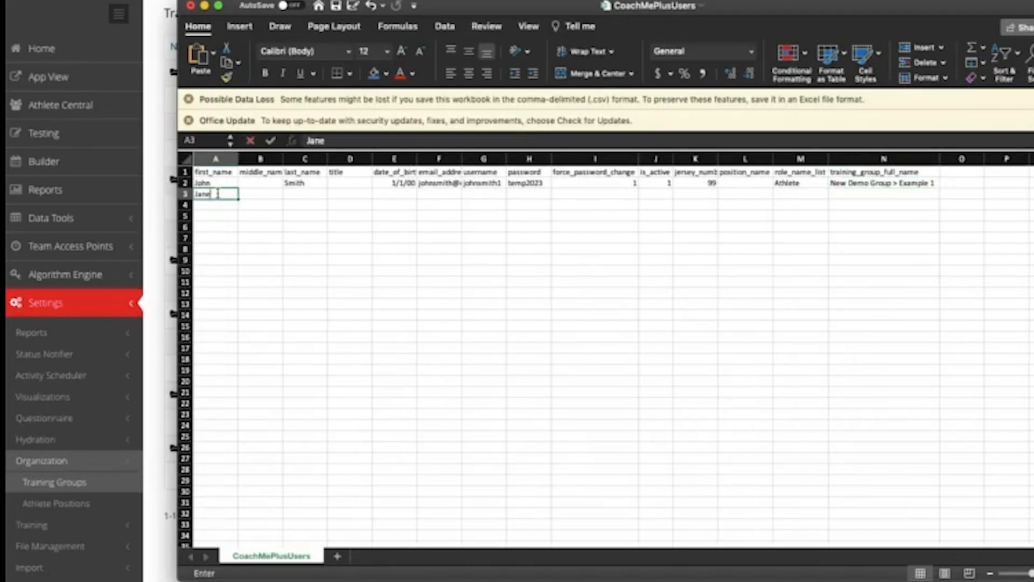
{"action": "key", "text": "Tab"}
{"action": "key", "text": "Tab"}
{"action": "type", "text": "Smith"}
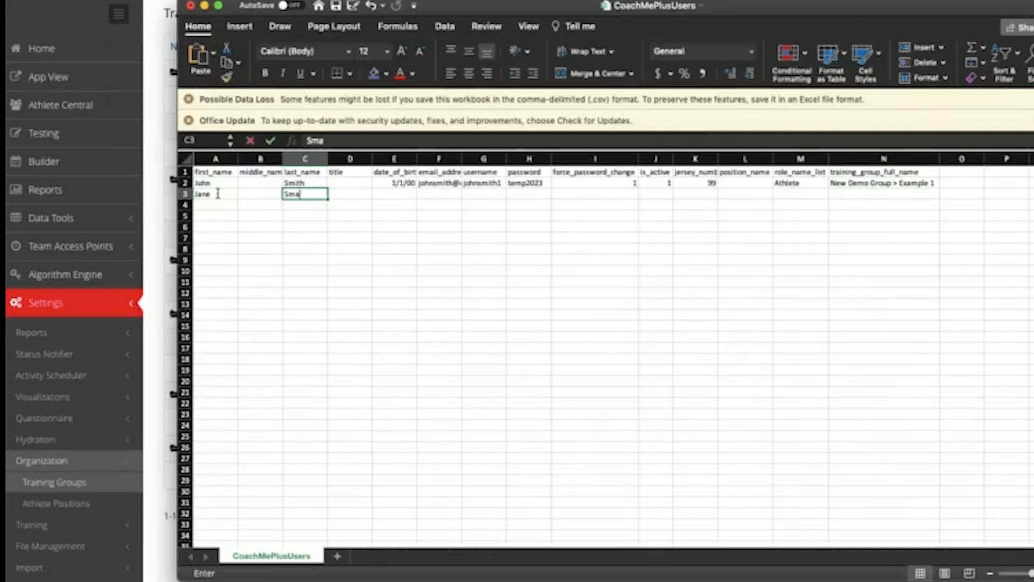
{"action": "type", "text": "2/2/100"}
{"action": "key", "text": "Tab"}
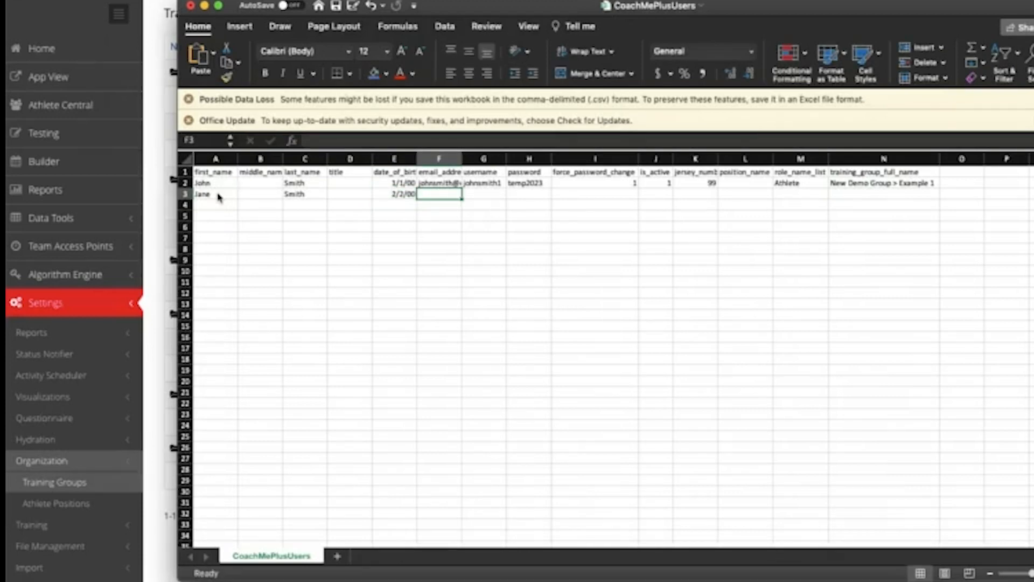
{"action": "type", "text": "janesmith"}
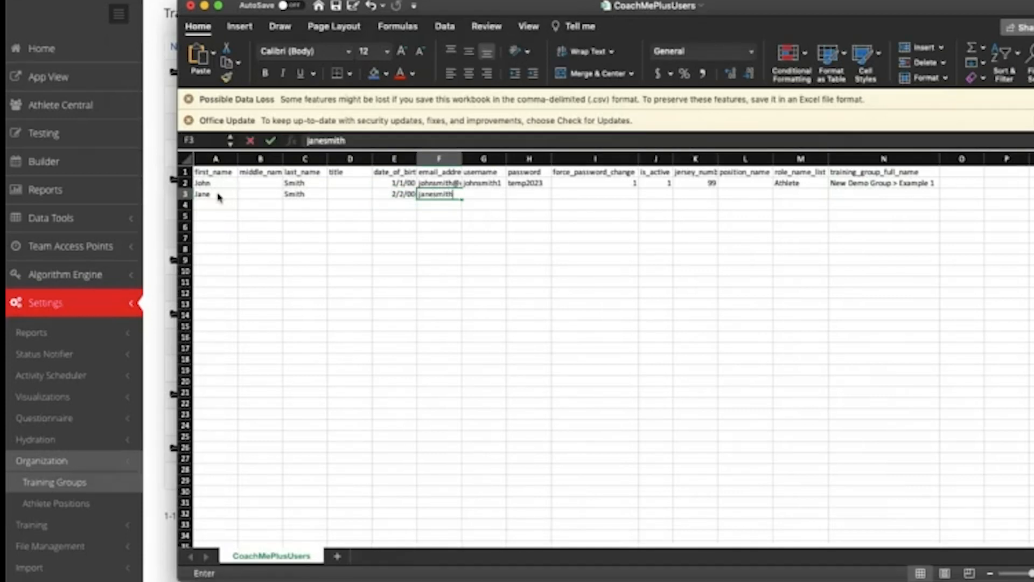
{"action": "type", "text": "@example.com"}
{"action": "key", "text": "Tab"}
{"action": "type", "text": "janesmith1"}
Fill in a temporary password, force_password_change and is_active as 1, jersey 88, and role Athlete
{"action": "key", "text": "Tab"}
{"action": "type", "text": "temp2023"}
{"action": "key", "text": "Tab"}
{"action": "type", "text": "1"}
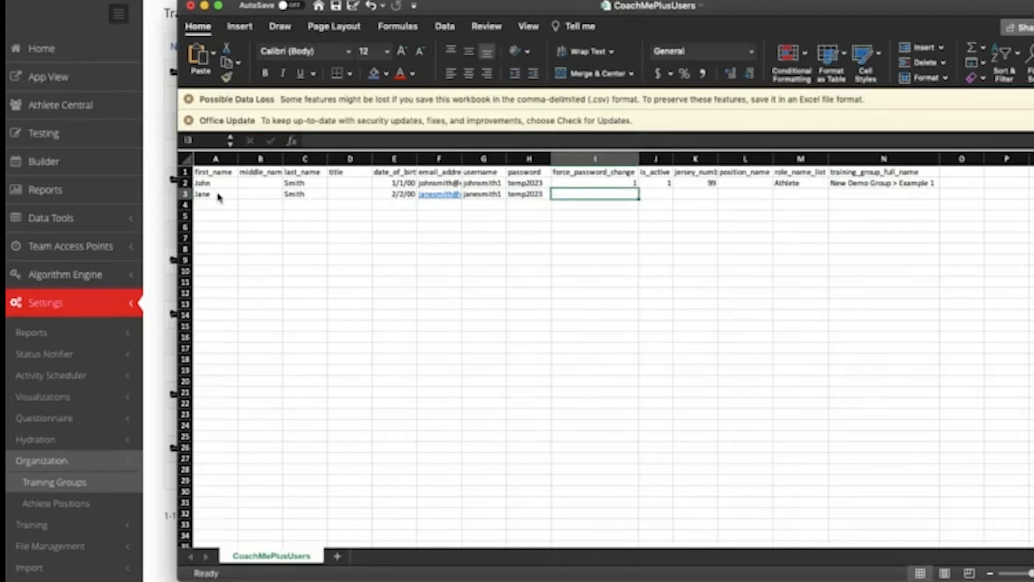
{"action": "key", "text": "Tab"}
{"action": "type", "text": "1"}
{"action": "key", "text": "Tab"}
{"action": "type", "text": "88"}
{"action": "key", "text": "Tab"}
{"action": "key", "text": "Tab"}
{"action": "type", "text": "Athlete"}
{"action": "key", "text": "Tab"}
{"action": "key", "text": "Up"}
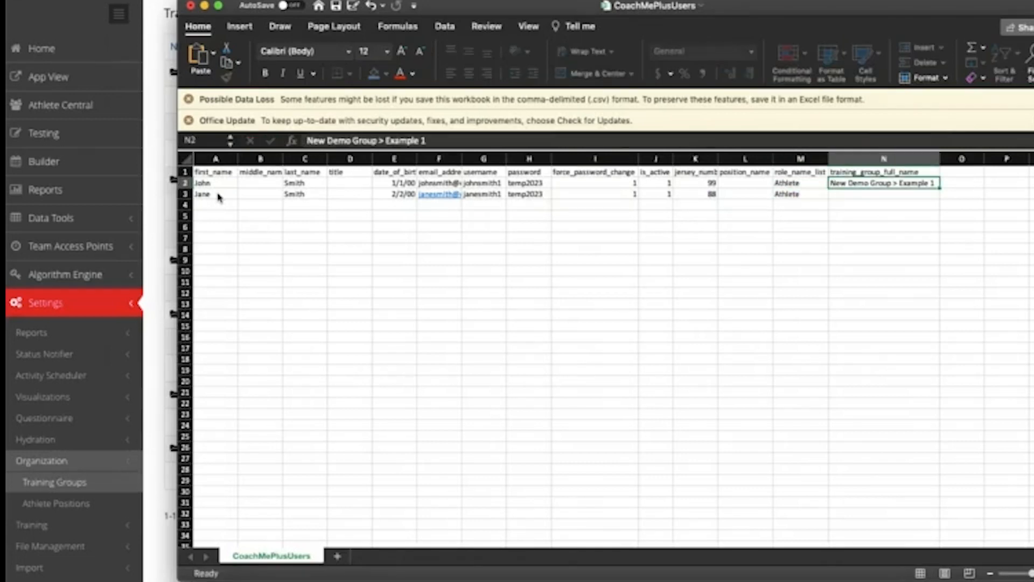
Copy the New Demo Group > Example 1 training group from N2 into N3
{"action": "key", "text": "super+c"}
{"action": "key", "text": "Down"}
{"action": "key", "text": "super+v"}
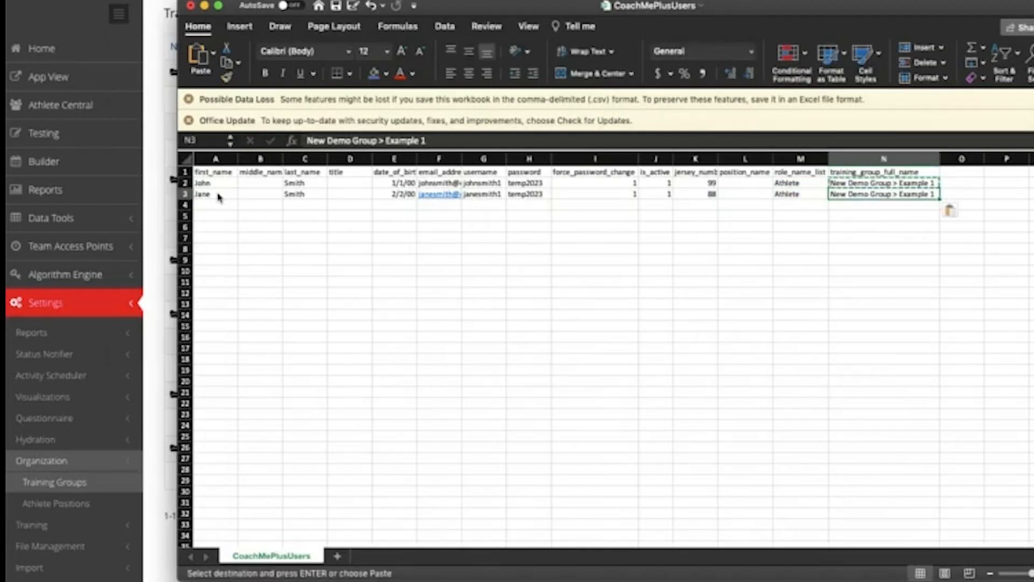
{"action": "key", "text": "Escape"}
{"action": "left_click", "coordinate": [260, 238]}
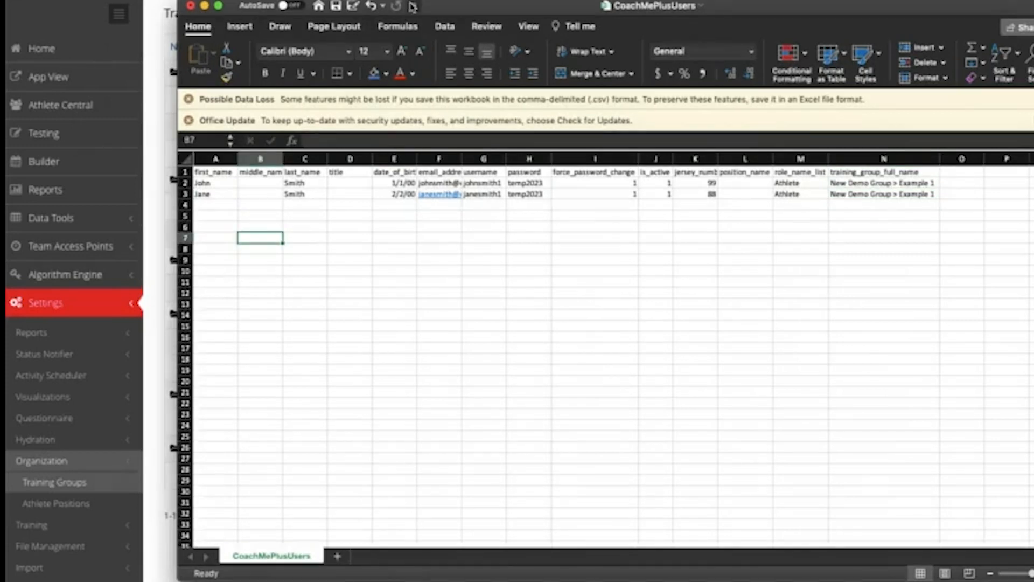
Check the required date_of_birth format, then clear the birth dates in E2:E3
{"action": "left_click_drag", "start_coordinate": [468, 10], "coordinate": [603, 104]}
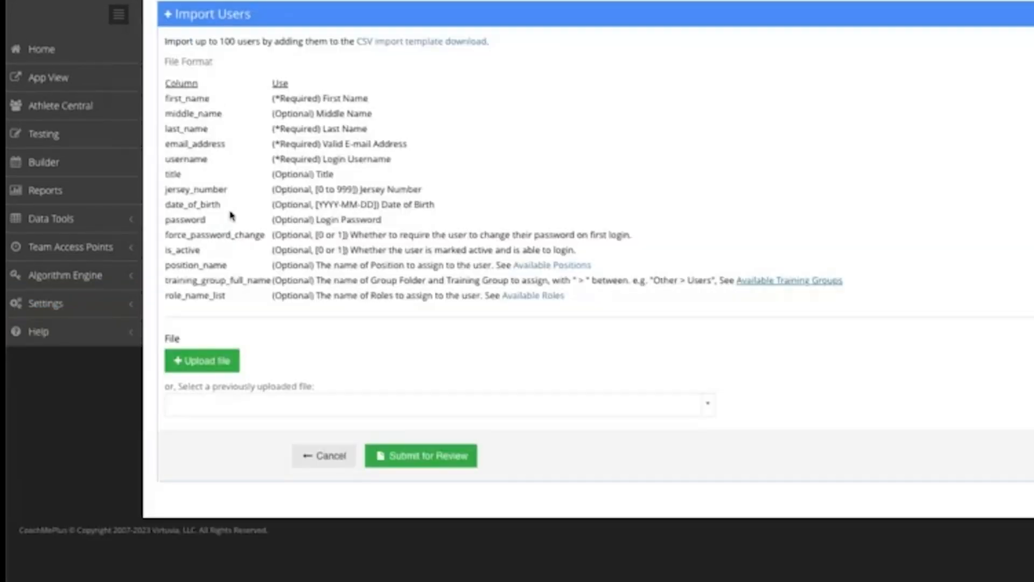
{"action": "left_click_drag", "start_coordinate": [314, 205], "coordinate": [346, 208]}
{"action": "left_click", "coordinate": [345, 208]}
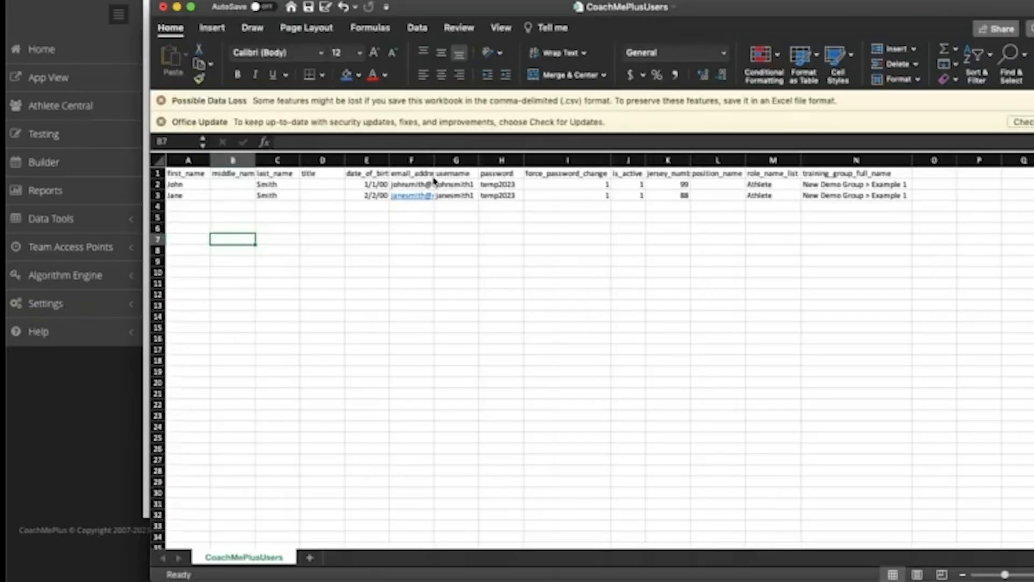
{"action": "left_click", "coordinate": [379, 211]}
{"action": "left_click_drag", "start_coordinate": [379, 211], "coordinate": [375, 184]}
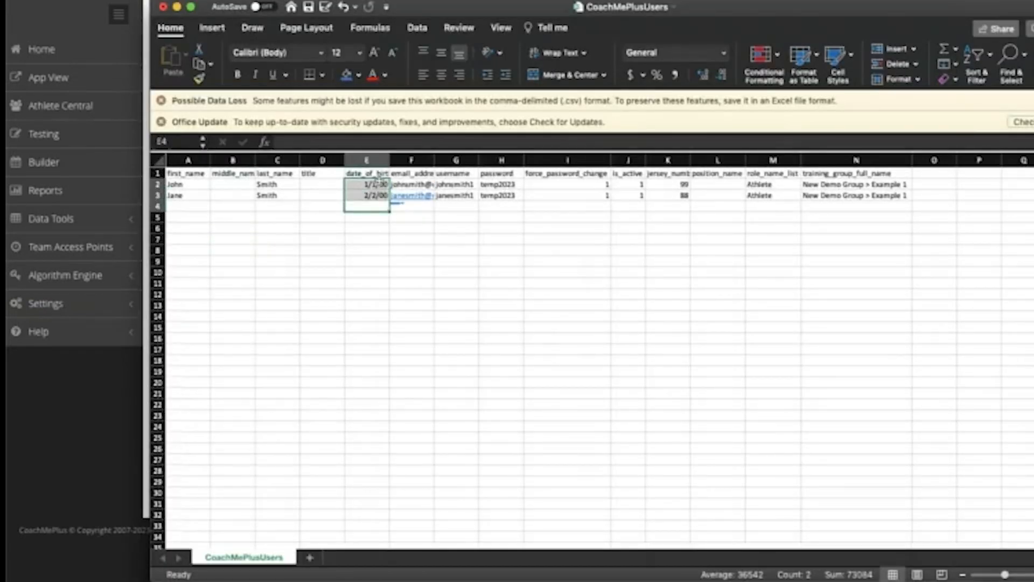
{"action": "key", "text": "Delete"}
{"action": "left_click", "coordinate": [444, 241]}
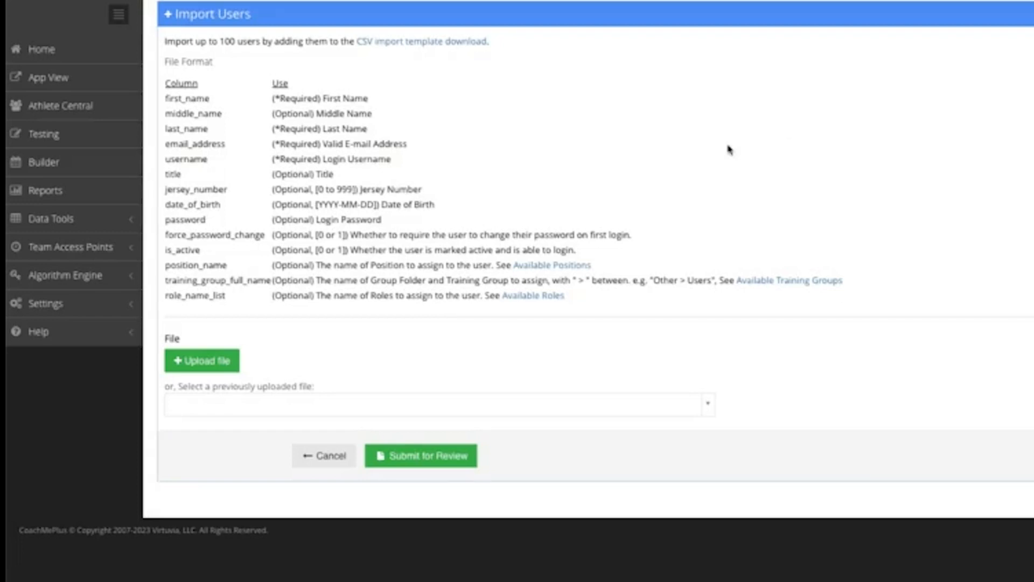
Upload CoachMePlusUsers (3).csv from Documents > DEMO and submit it for review
{"action": "left_click", "coordinate": [62, 305]}
{"action": "scroll", "coordinate": [62, 308], "scroll_direction": "down", "scroll_amount": 1}
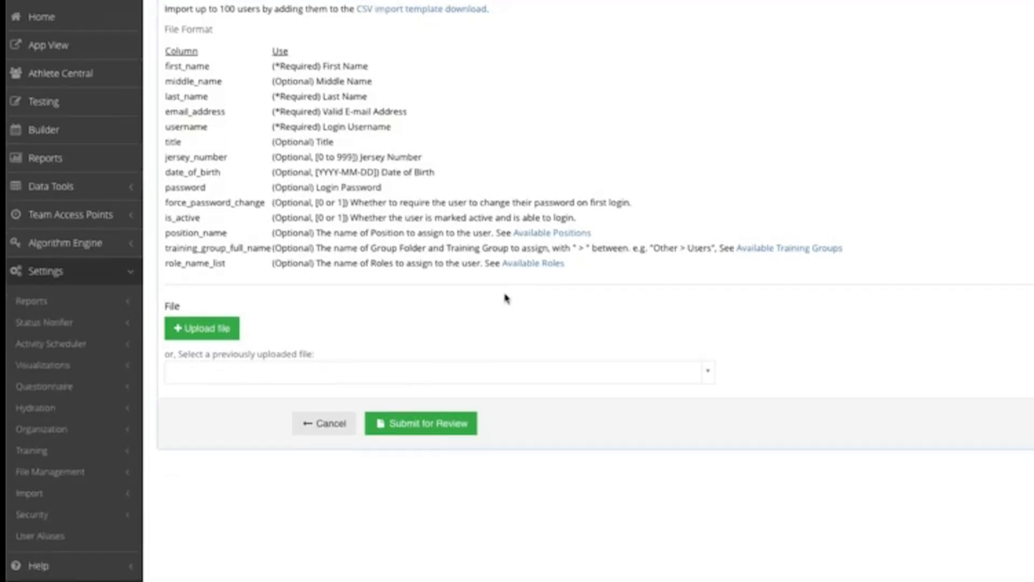
{"action": "left_click", "coordinate": [224, 332]}
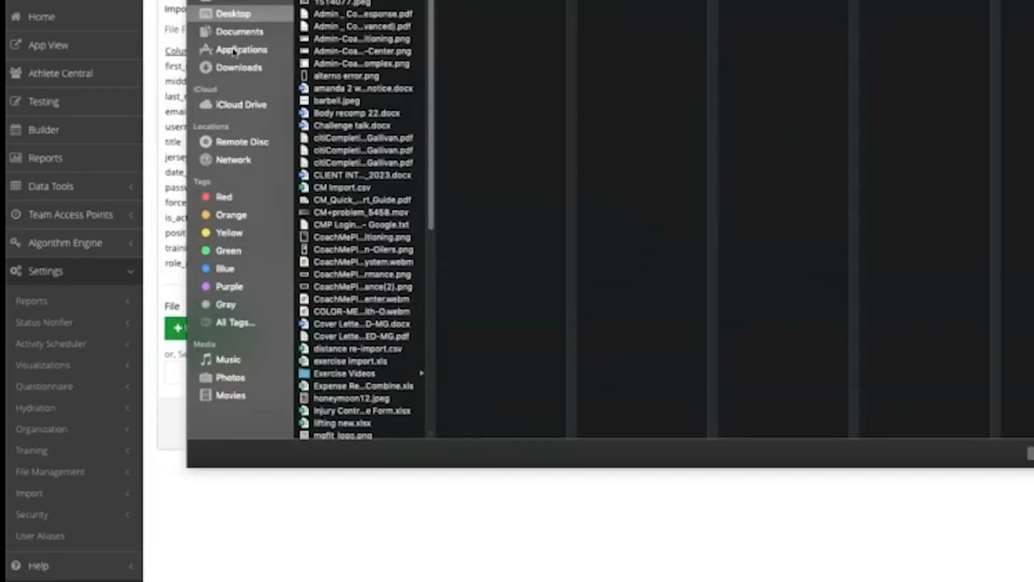
{"action": "left_click", "coordinate": [240, 32]}
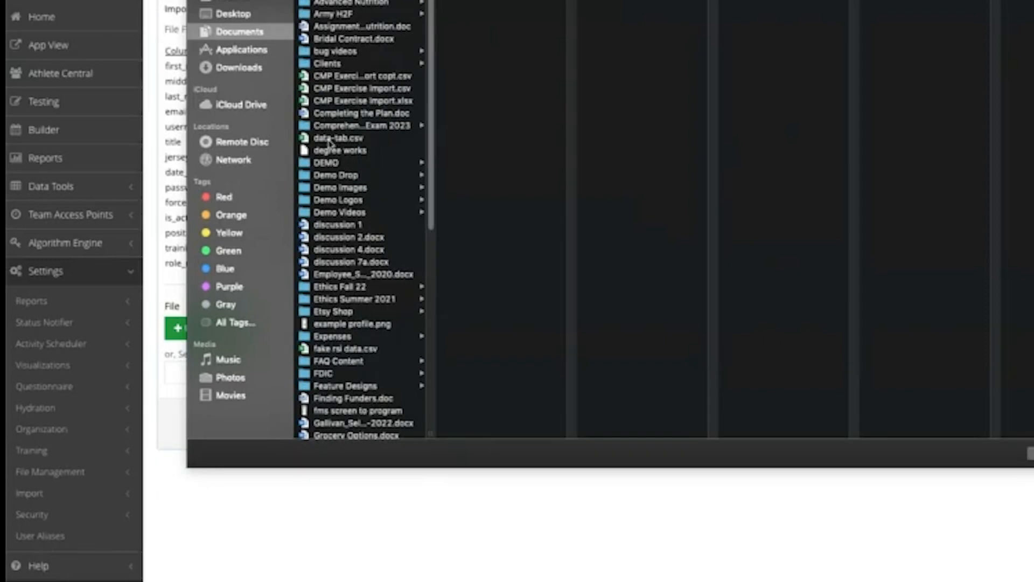
{"action": "left_click", "coordinate": [326, 162]}
{"action": "double_click", "coordinate": [480, 2]}
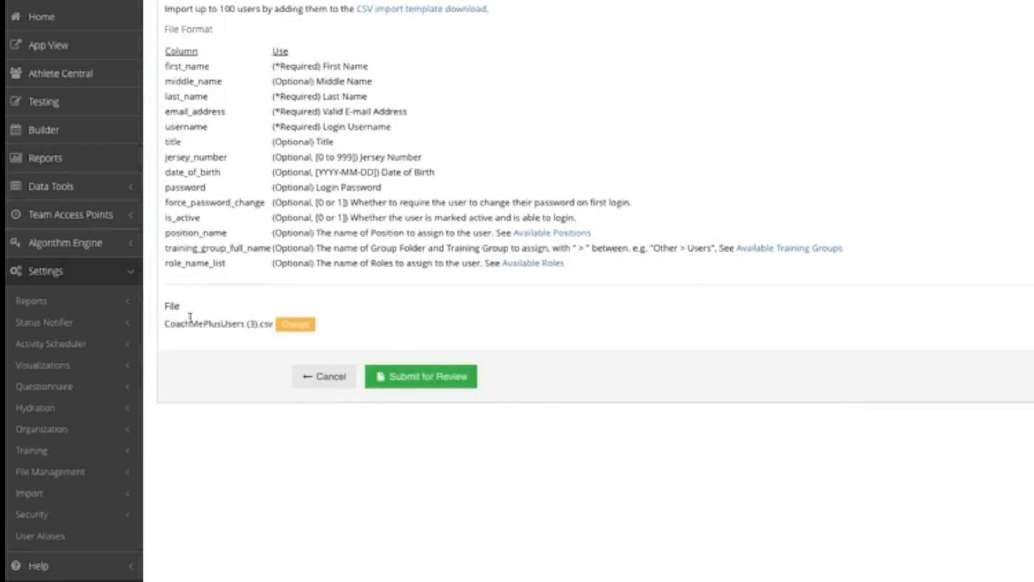
{"action": "left_click", "coordinate": [455, 376]}
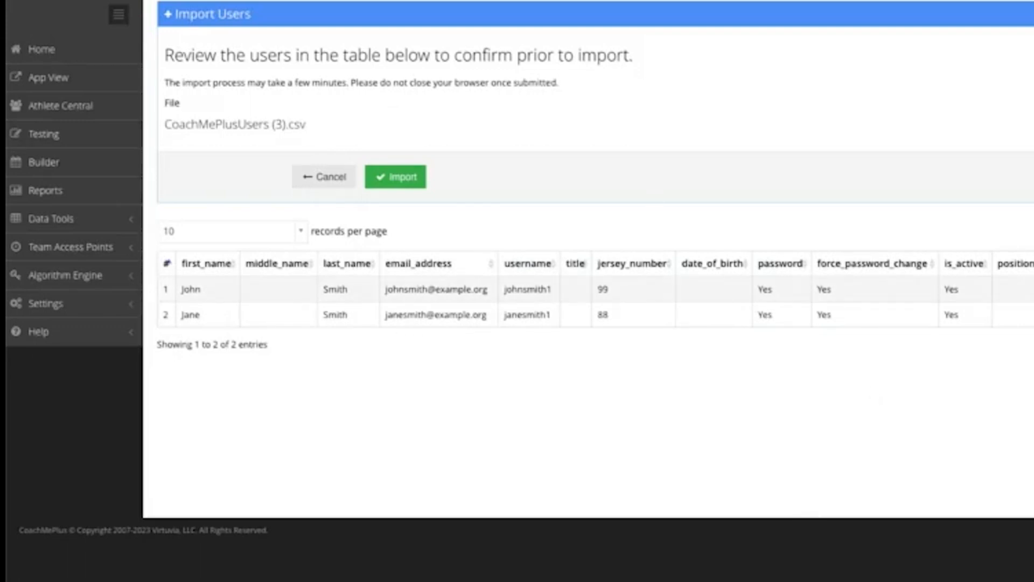
{"action": "left_click", "coordinate": [388, 190]}
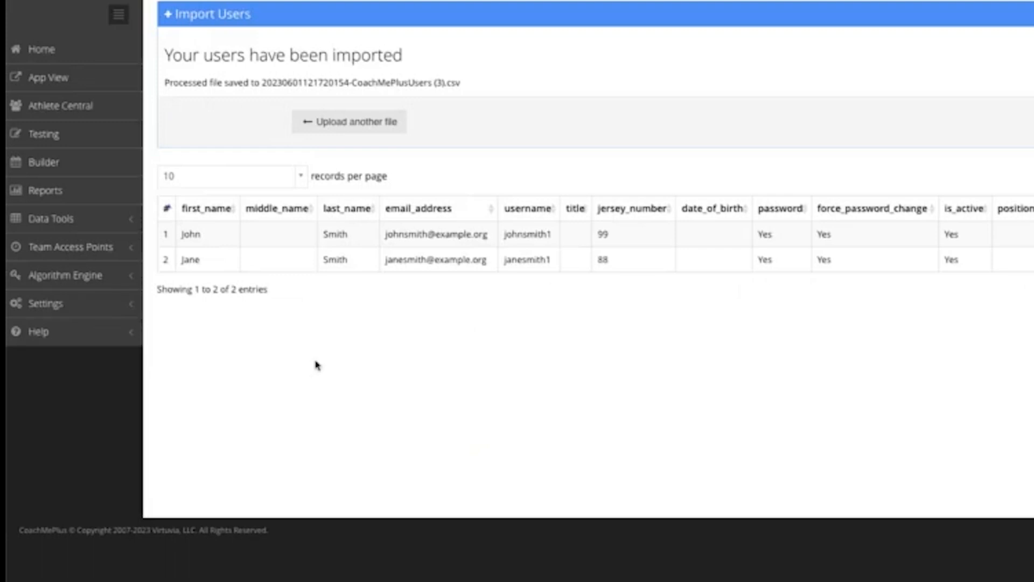
{"action": "left_click", "coordinate": [102, 310]}
Open the Users list under Settings > Security
{"action": "scroll", "coordinate": [129, 426], "scroll_direction": "down", "scroll_amount": 1}
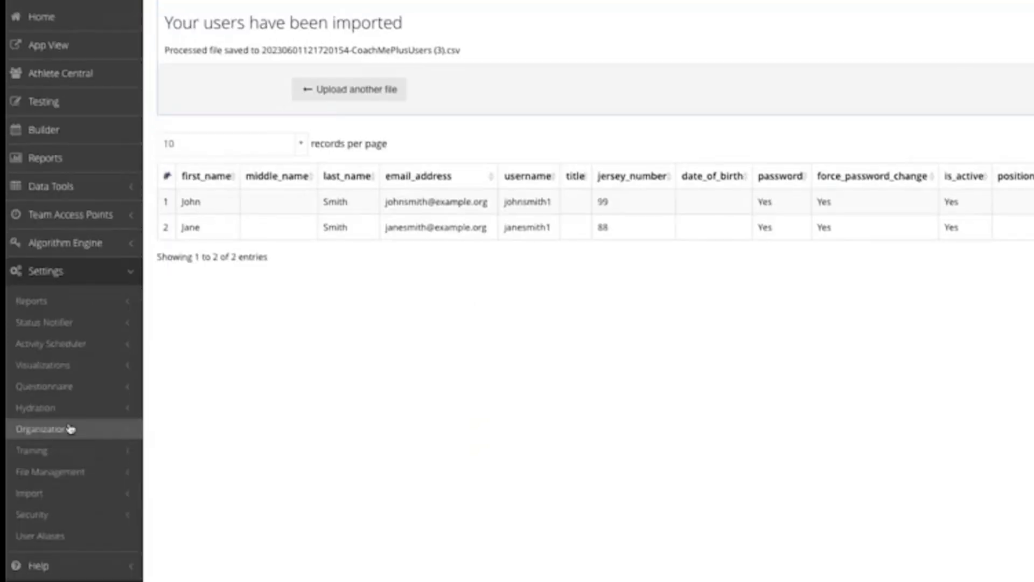
{"action": "left_click", "coordinate": [67, 513]}
{"action": "scroll", "coordinate": [57, 381], "scroll_direction": "down", "scroll_amount": 3}
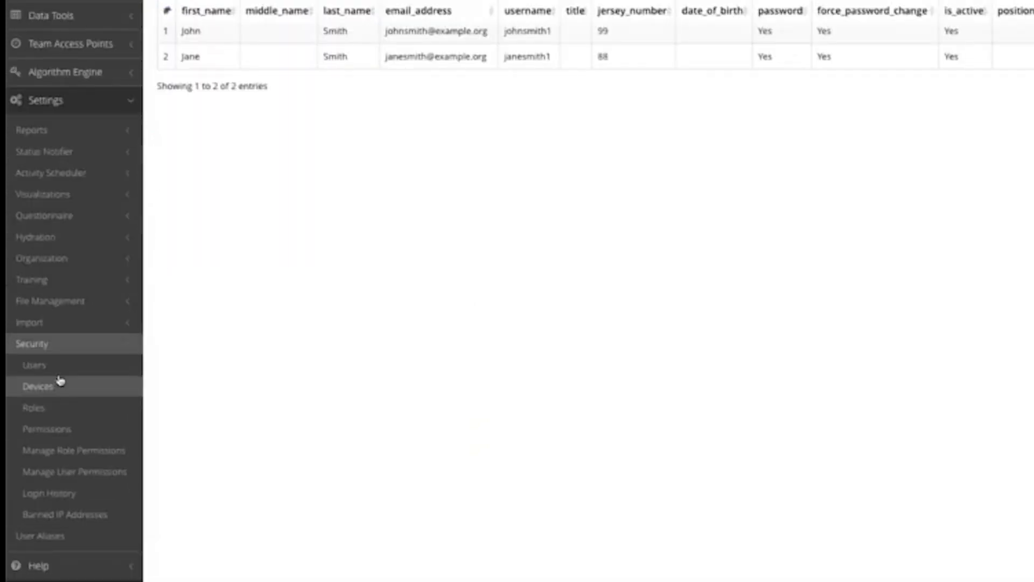
{"action": "left_click", "coordinate": [126, 372]}
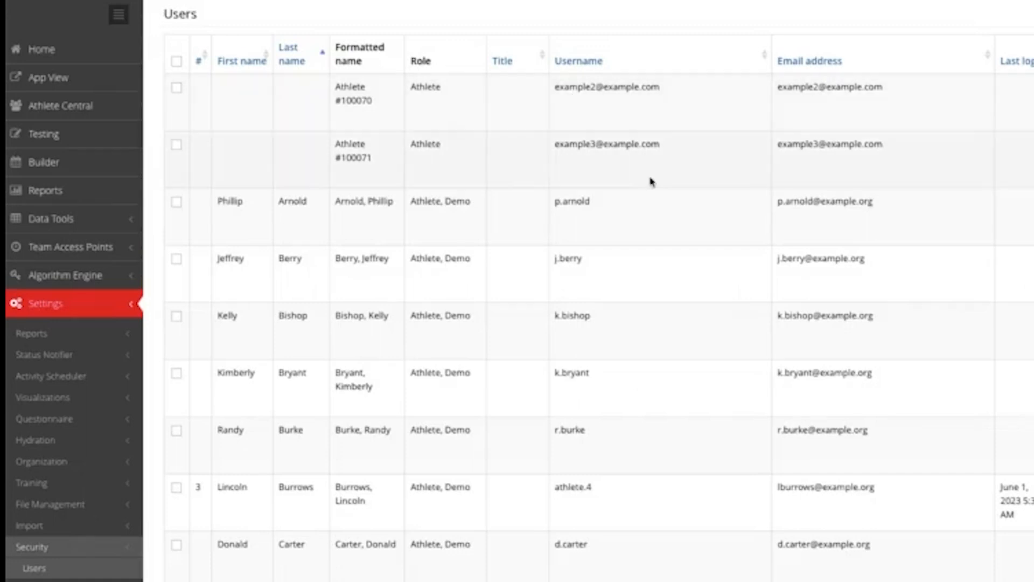
{"action": "scroll", "coordinate": [589, 230], "scroll_direction": "down", "scroll_amount": 2}
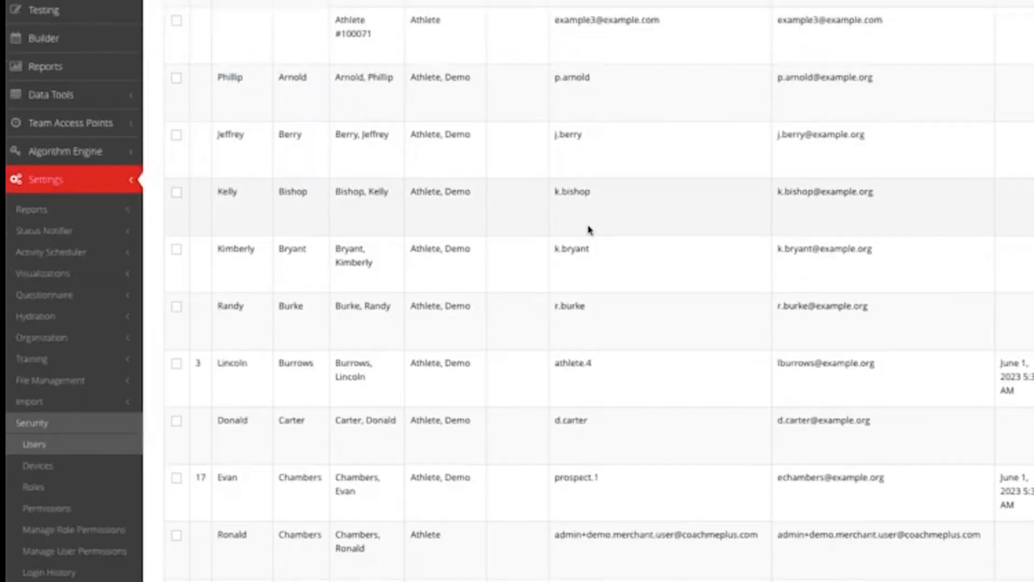
{"action": "scroll", "coordinate": [589, 230], "scroll_direction": "down", "scroll_amount": 20}
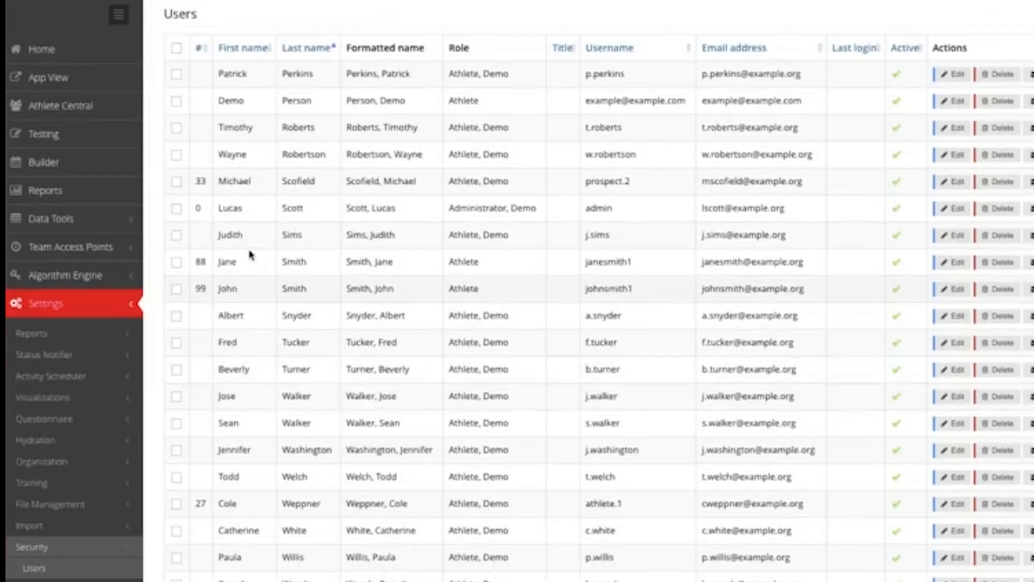
Tick the imported athletes with jerseys 88 and 99 and send them the welcome email
{"action": "left_click", "coordinate": [176, 262]}
{"action": "left_click", "coordinate": [176, 288]}
{"action": "scroll", "coordinate": [311, 374], "scroll_direction": "down", "scroll_amount": 2}
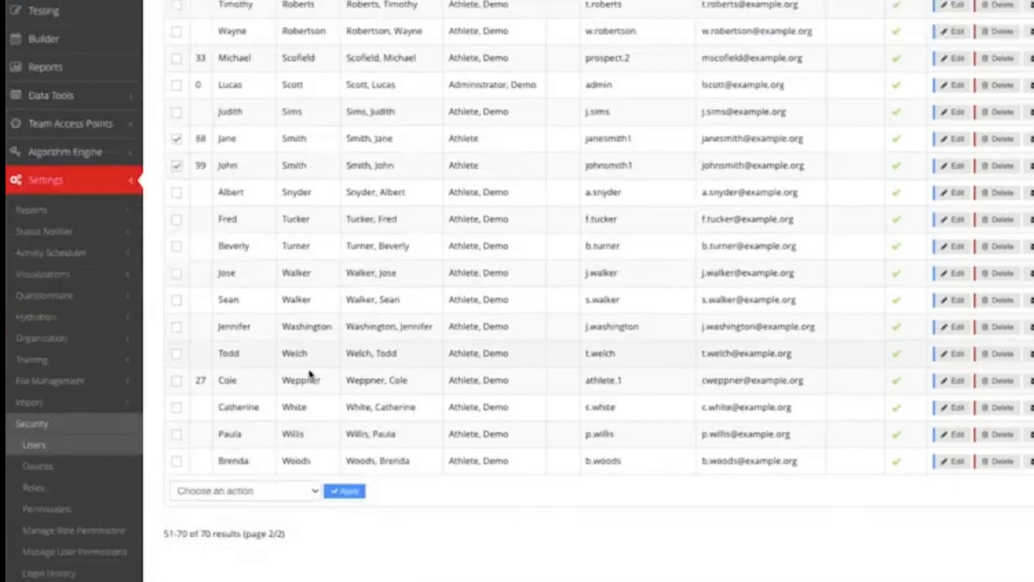
{"action": "left_click", "coordinate": [243, 491]}
{"action": "left_click", "coordinate": [239, 505]}
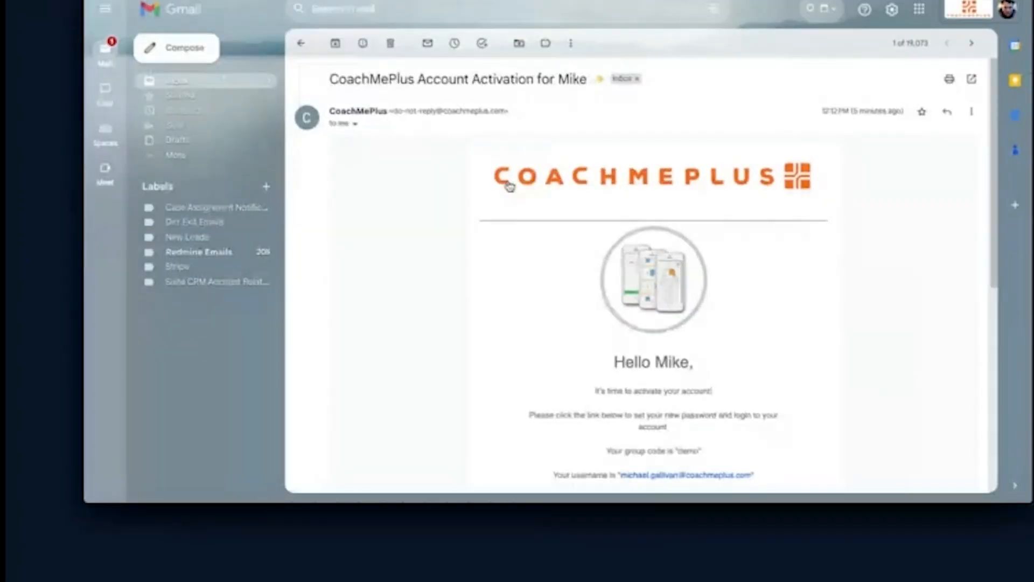
Use the Activate Account button in the CoachMePlus activation email
{"action": "scroll", "coordinate": [509, 186], "scroll_direction": "down", "scroll_amount": 5}
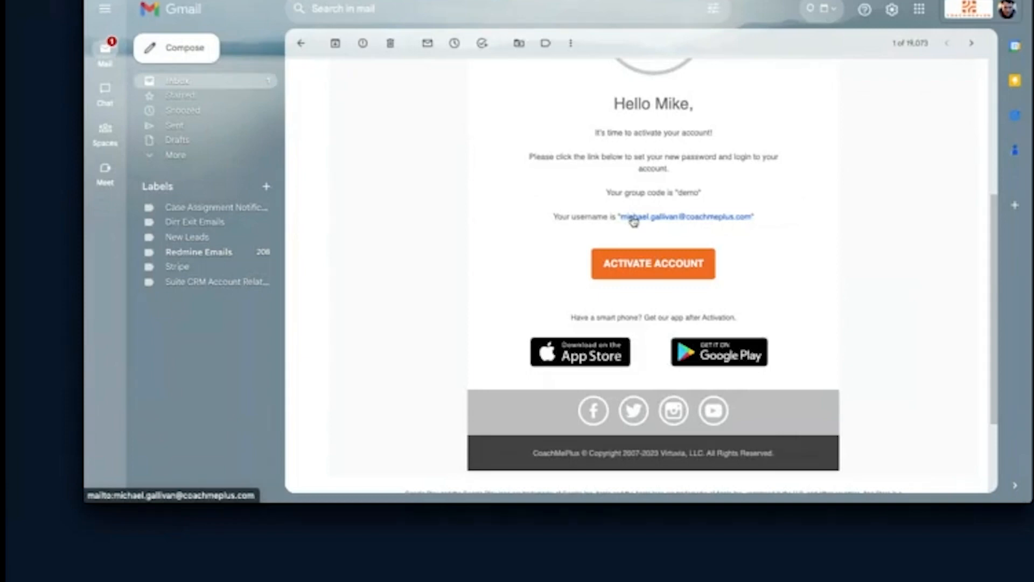
{"action": "scroll", "coordinate": [634, 222], "scroll_direction": "up", "scroll_amount": 1}
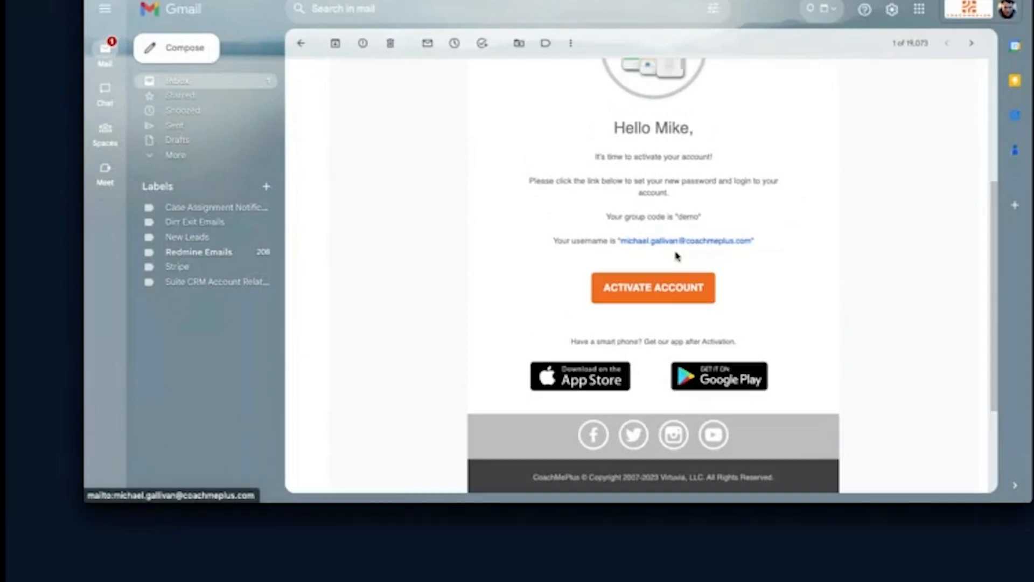
{"action": "left_click", "coordinate": [654, 291]}
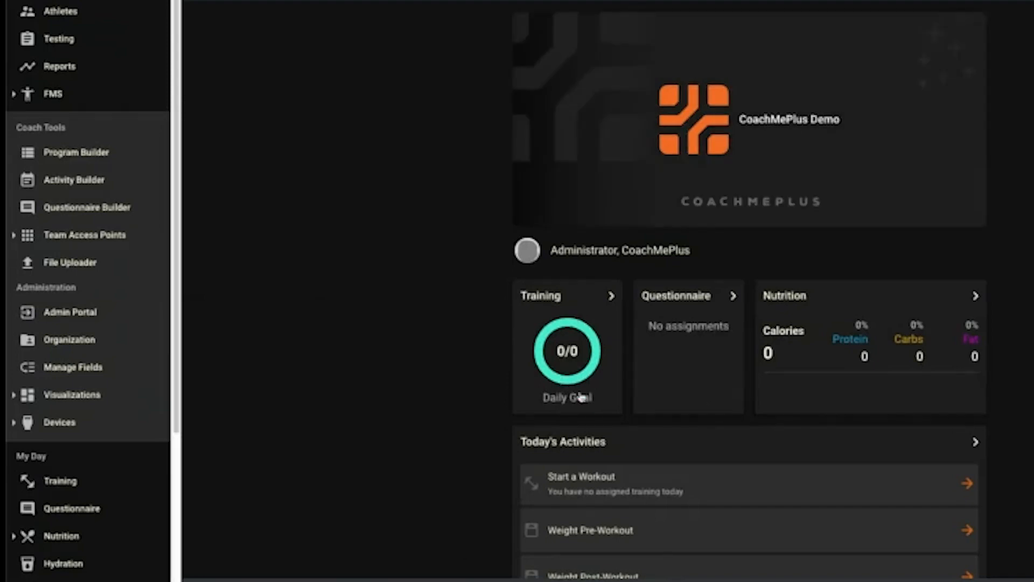
Scroll through the dashboard's Today's Activities and pull down to refresh it
{"action": "scroll", "coordinate": [559, 395], "scroll_direction": "down", "scroll_amount": 1}
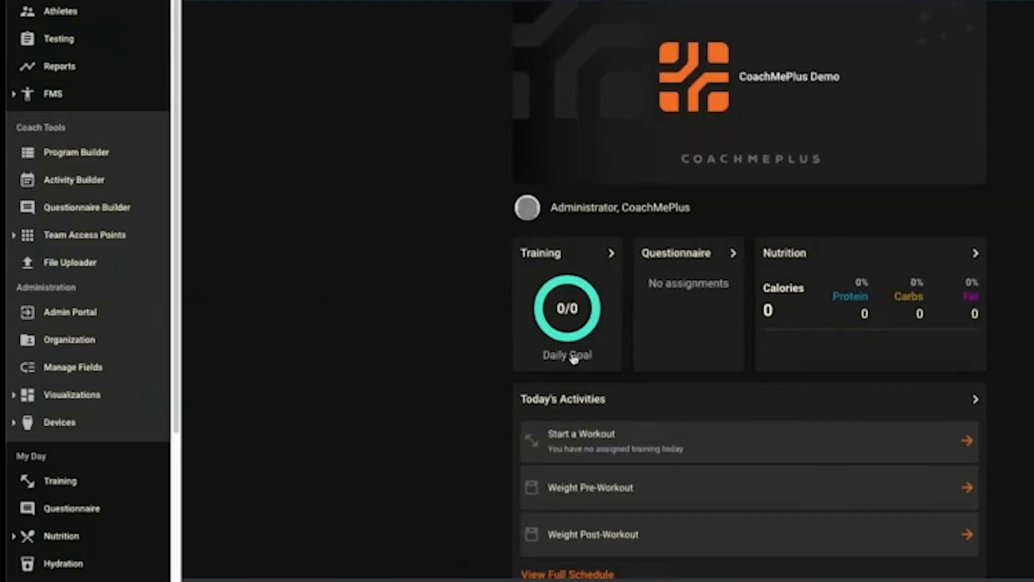
{"action": "scroll", "coordinate": [803, 427], "scroll_direction": "down", "scroll_amount": 3}
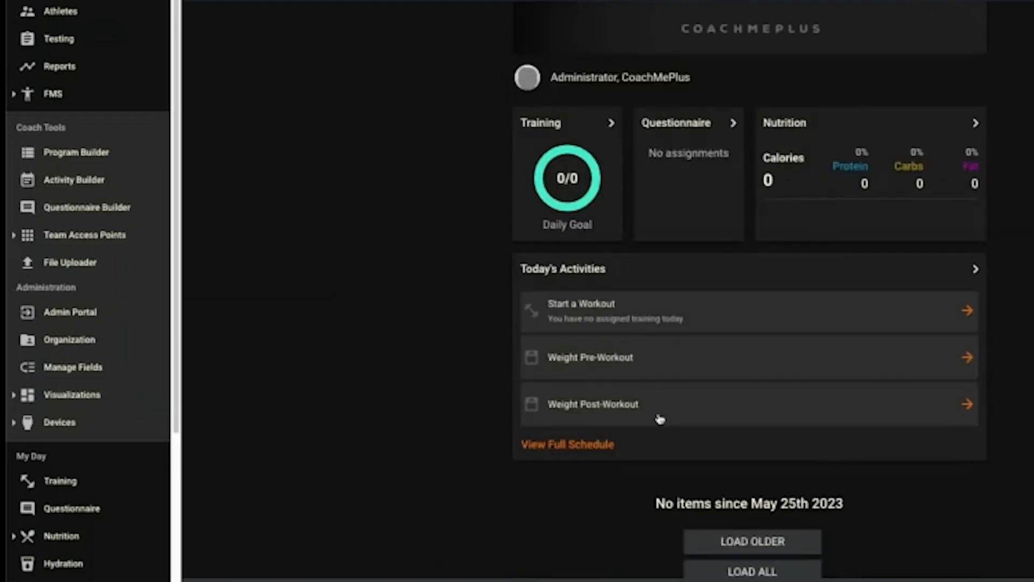
{"action": "scroll", "coordinate": [790, 418], "scroll_direction": "down", "scroll_amount": 1}
{"action": "scroll", "coordinate": [800, 458], "scroll_direction": "up", "scroll_amount": 4}
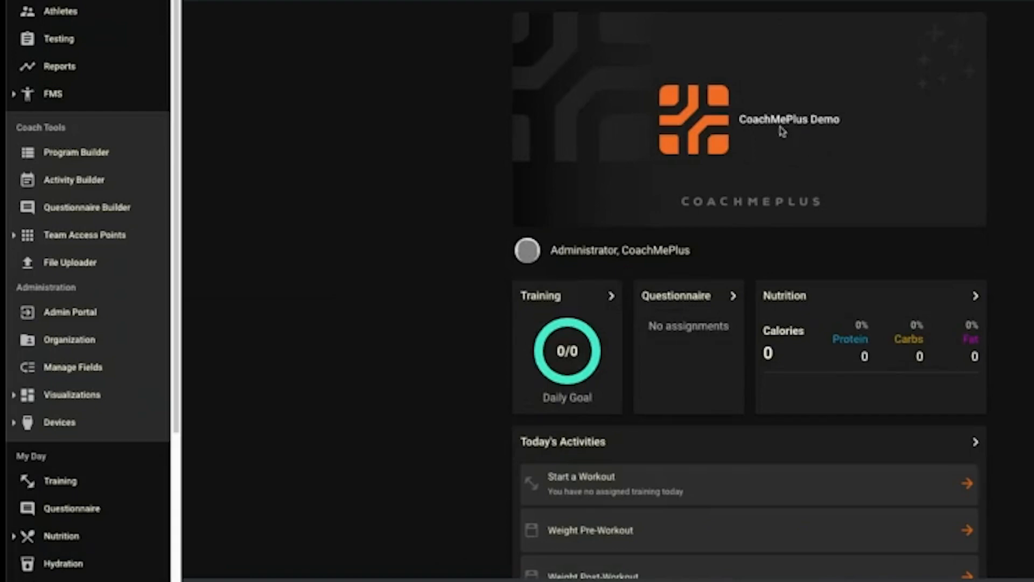
{"action": "left_click_drag", "start_coordinate": [677, 90], "coordinate": [927, 131]}
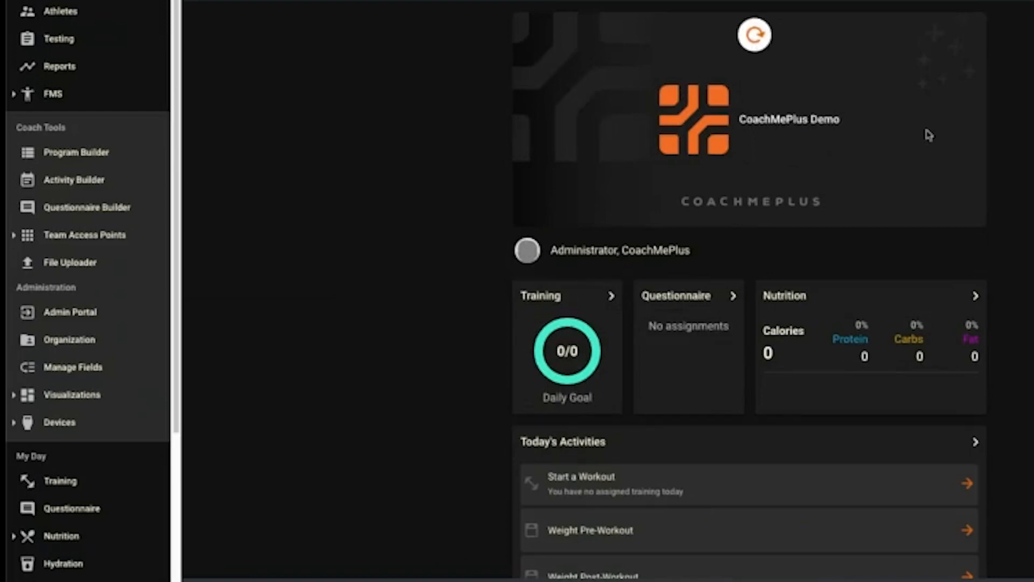
{"action": "scroll", "coordinate": [766, 359], "scroll_direction": "down", "scroll_amount": 3}
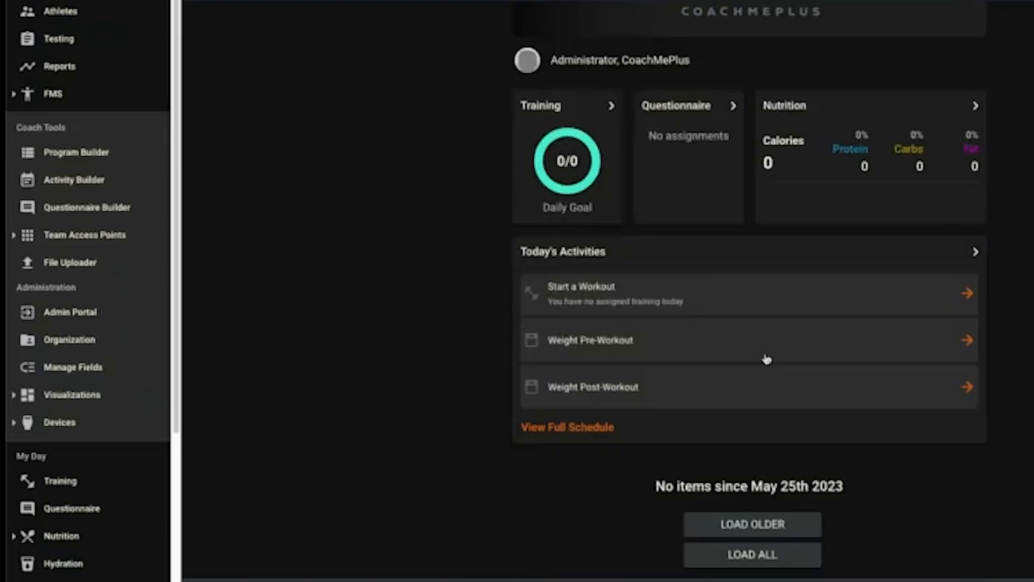
{"action": "scroll", "coordinate": [767, 359], "scroll_direction": "up", "scroll_amount": 3}
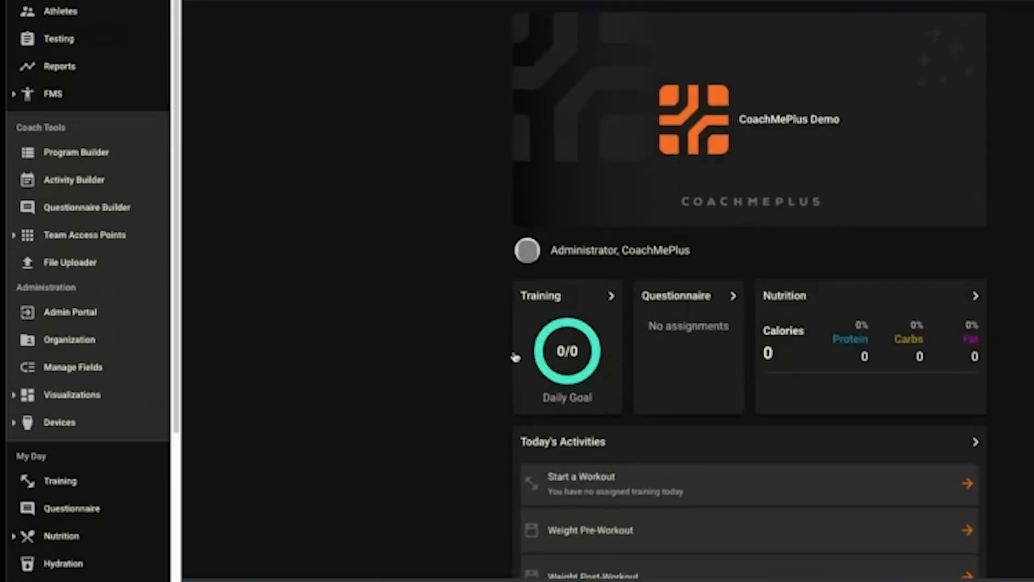